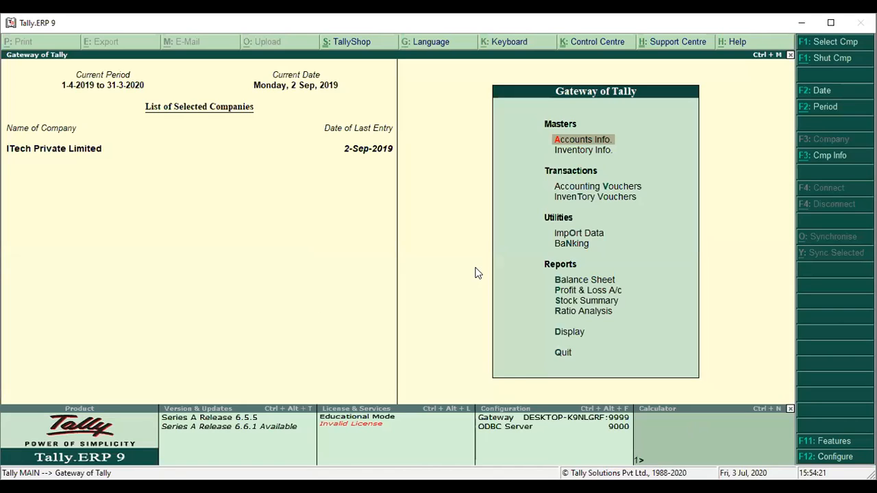
# Review the company alteration details of ITech Private Limited and leave them without editing.
pyautogui.press('Return')
pyautogui.press('Down')
pyautogui.press('Down')
pyautogui.press('Down')
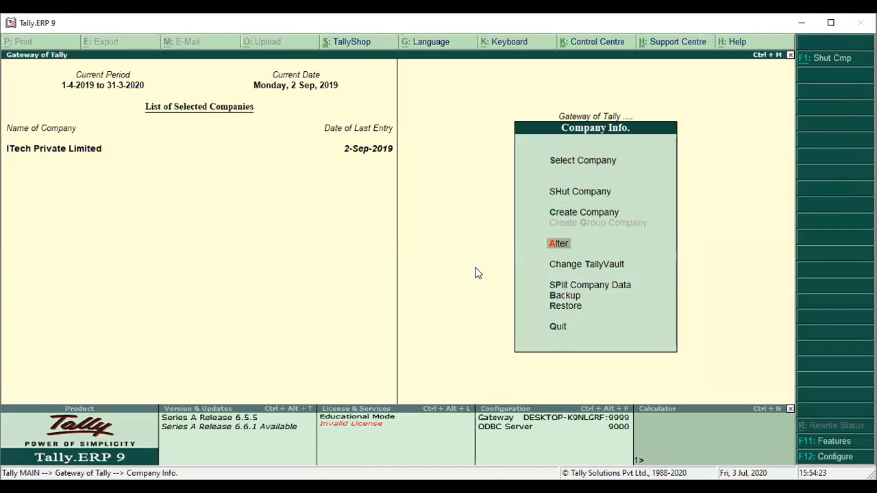
pyautogui.press('Return')
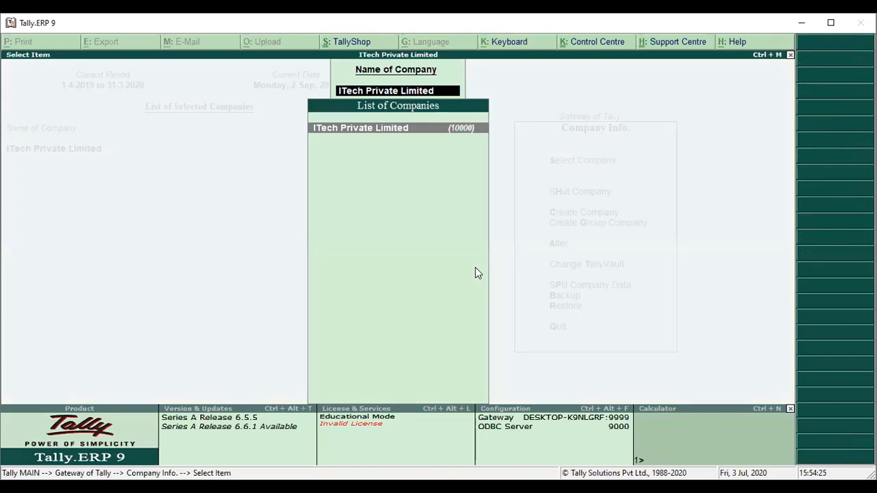
pyautogui.press('Return')
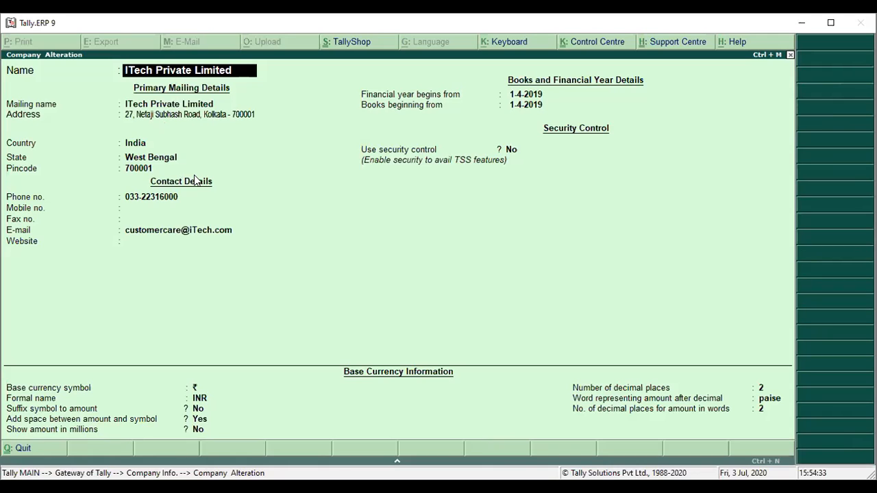
pyautogui.press('Escape')
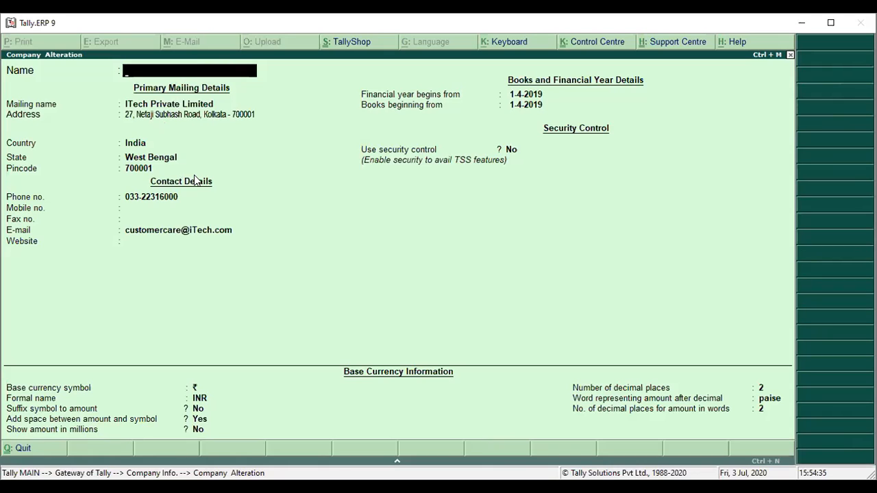
pyautogui.press('Escape')
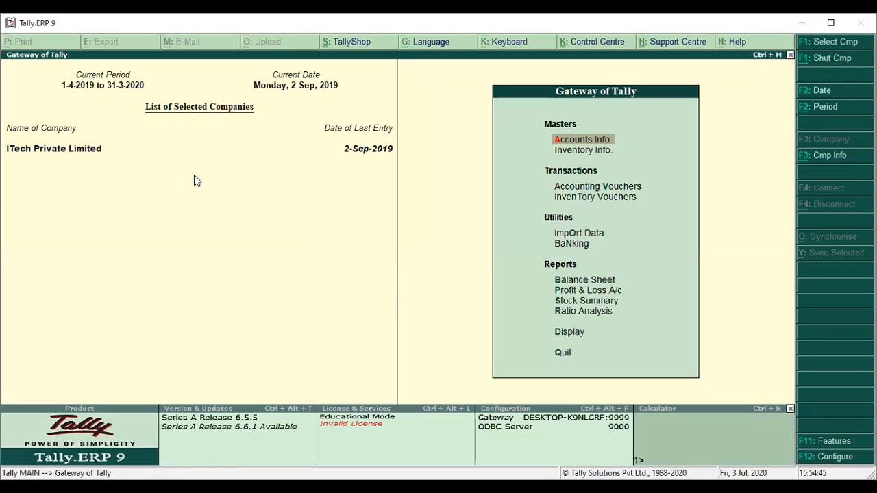
# Examine the company's GST details in the Statutory & Taxation features and quit without saving.
pyautogui.press('F11')
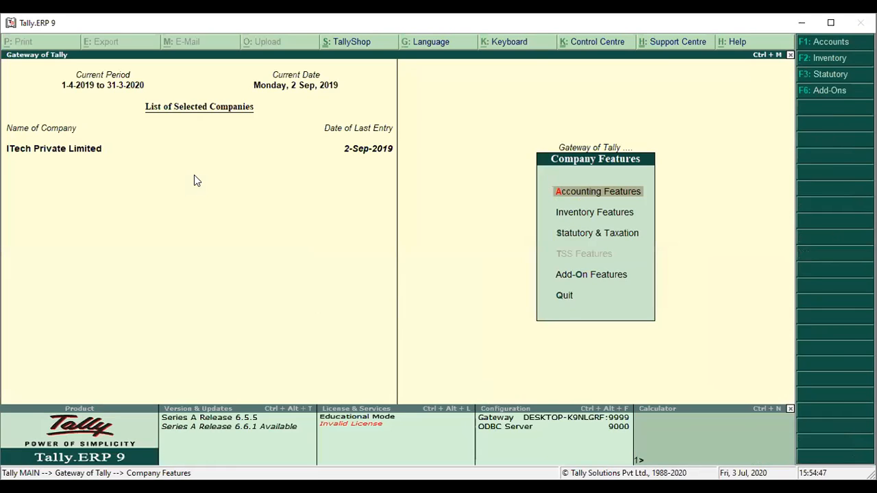
pyautogui.press('Down')
pyautogui.press('Down')
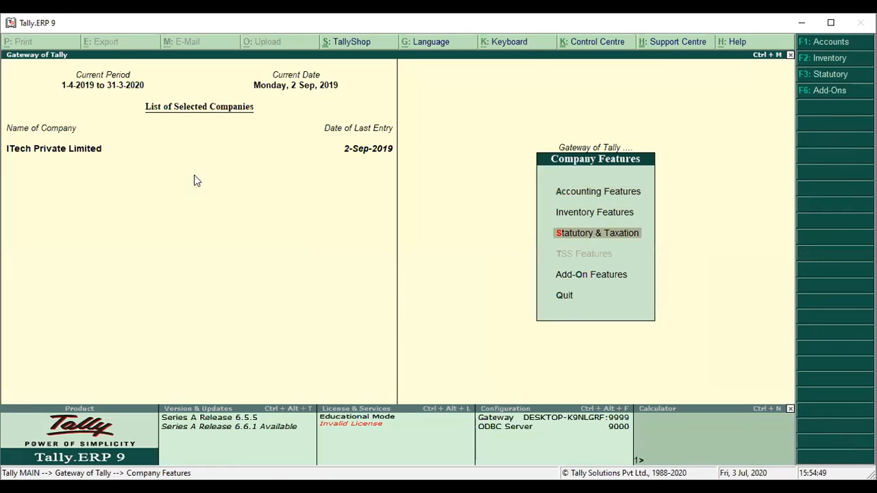
pyautogui.press('Return')
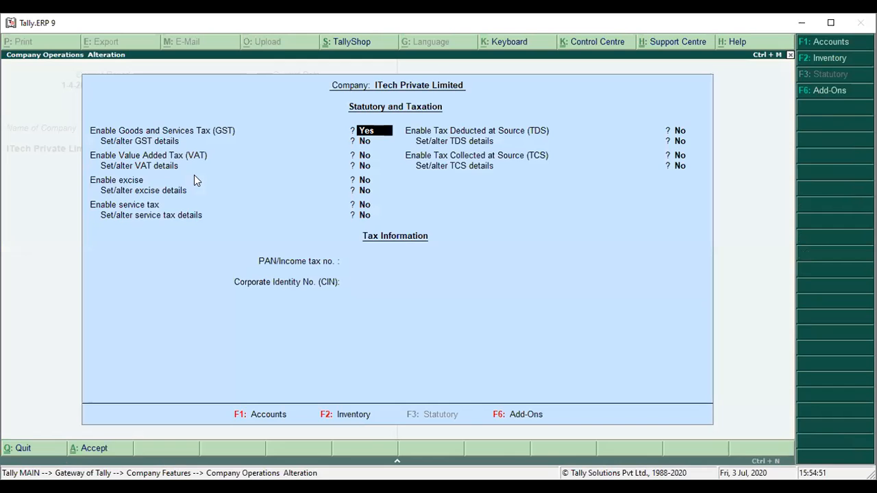
pyautogui.press('Return')
pyautogui.write('y')
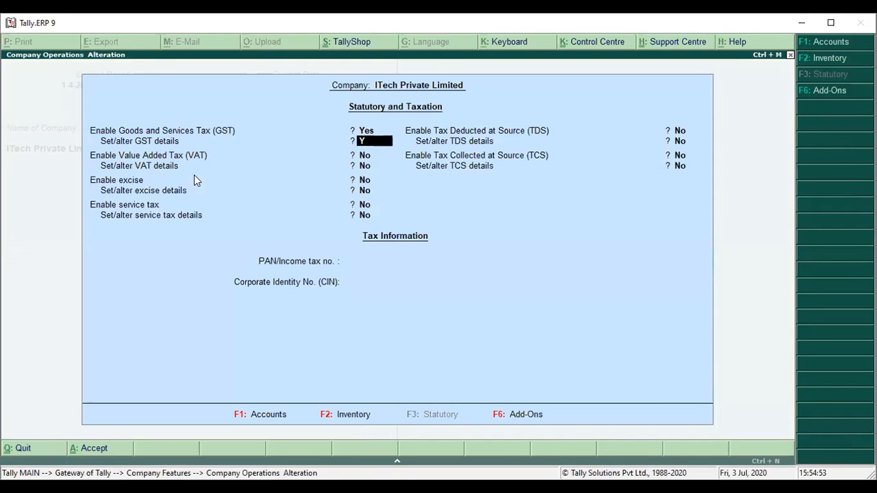
pyautogui.press('Return')
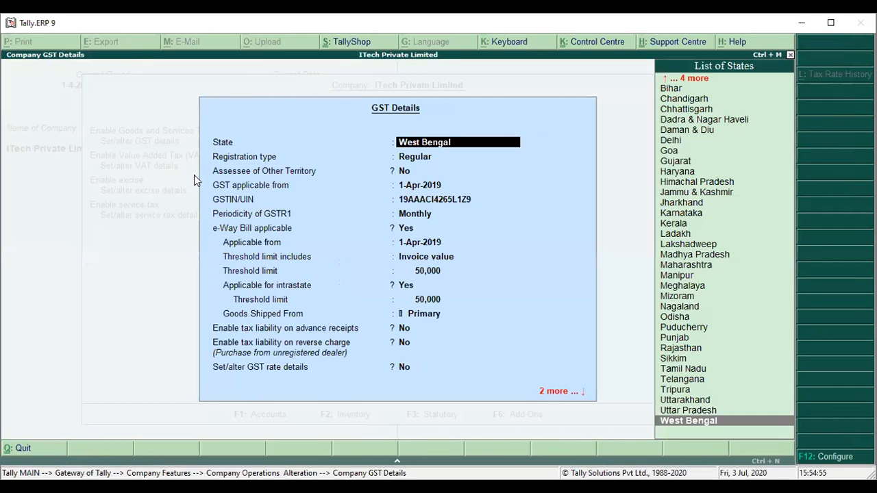
pyautogui.press('Escape')
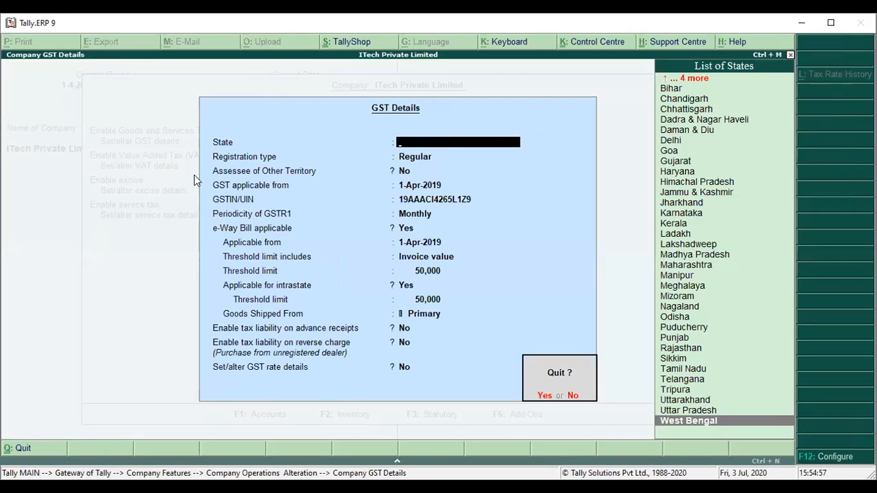
pyautogui.press('y')
pyautogui.press('Escape')
pyautogui.press('y')
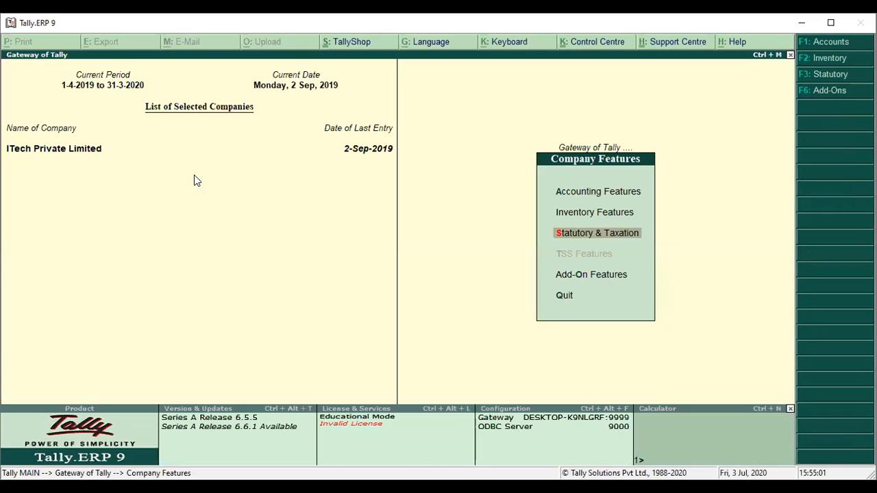
# In the company's Accounting Features, set "Set/alter company mailing details" to Yes and open the address types.
pyautogui.press('Up')
pyautogui.press('Up')
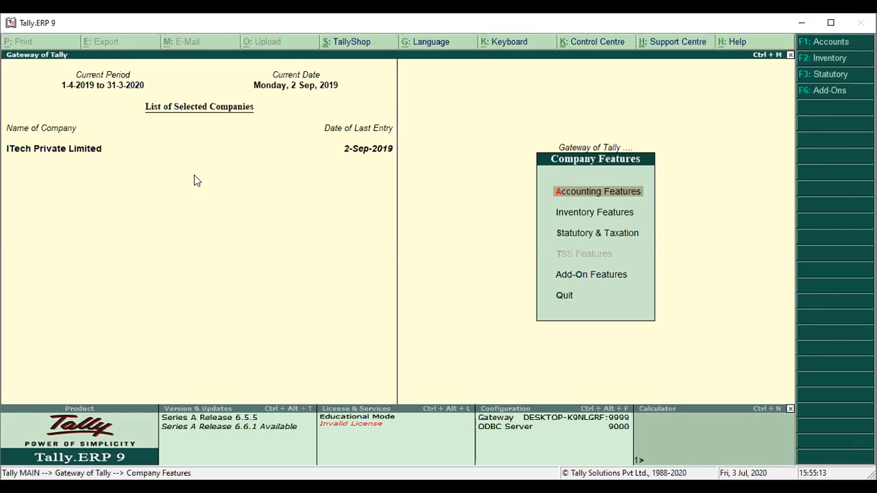
pyautogui.press('Return')
pyautogui.press('Down')
pyautogui.press('Down')
pyautogui.press('Down')
pyautogui.press('Down')
pyautogui.press('Down')
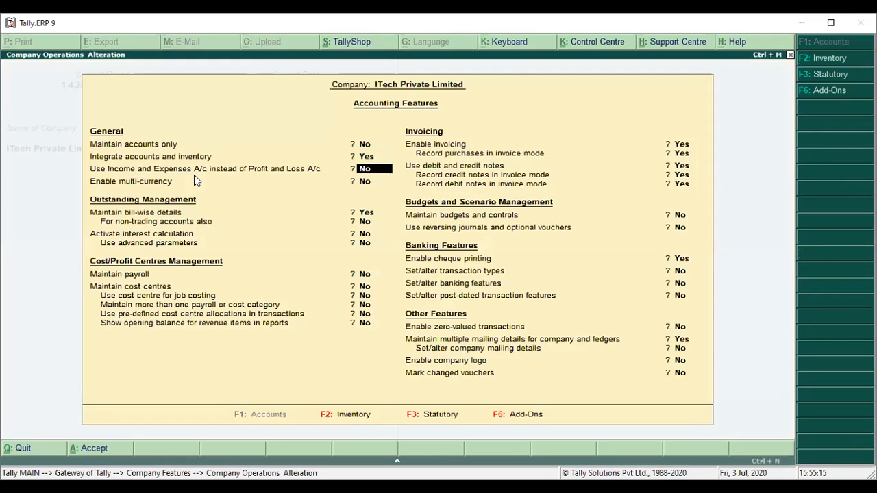
pyautogui.press('Down')
pyautogui.press('Down')
pyautogui.press('Down')
pyautogui.press('Down')
pyautogui.press('Down')
pyautogui.press('Down')
pyautogui.press('Down')
pyautogui.press('Down')
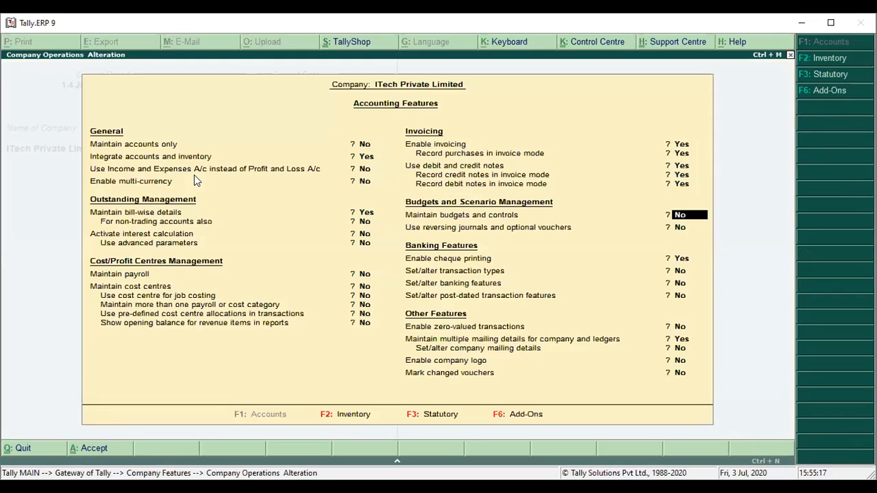
pyautogui.press('Down')
pyautogui.press('Down')
pyautogui.press('Down')
pyautogui.press('Down')
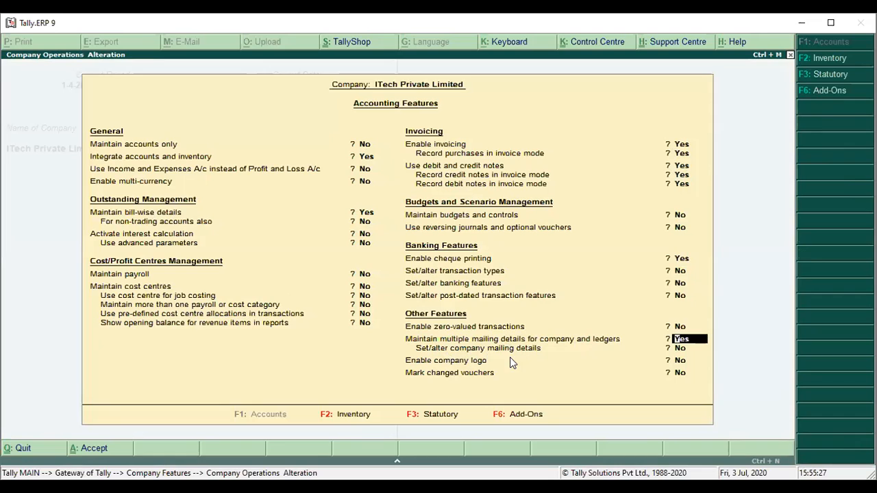
pyautogui.press('Return')
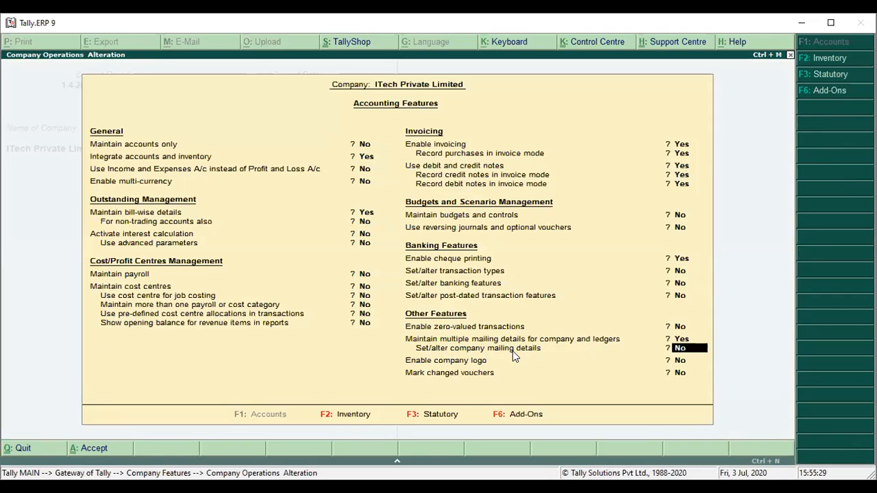
pyautogui.write('y')
pyautogui.press('Return')
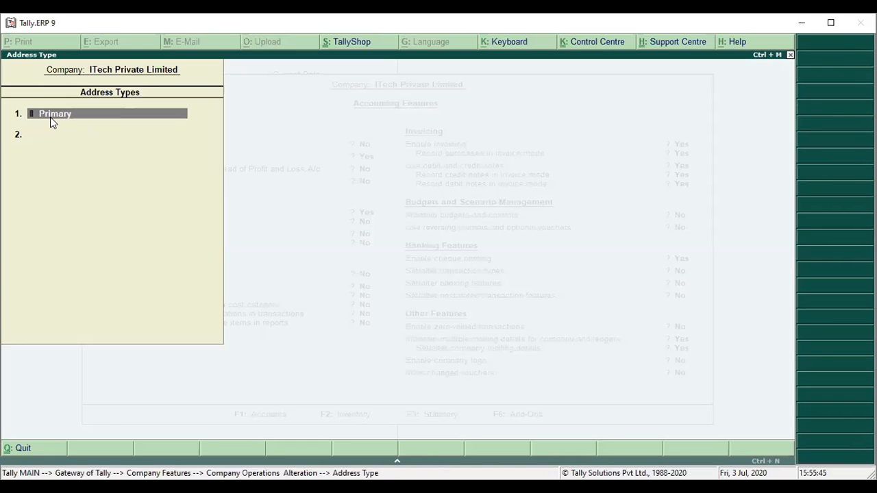
# Review the mailing details of the Primary address type and proceed to the next blank address type.
pyautogui.press('Return')
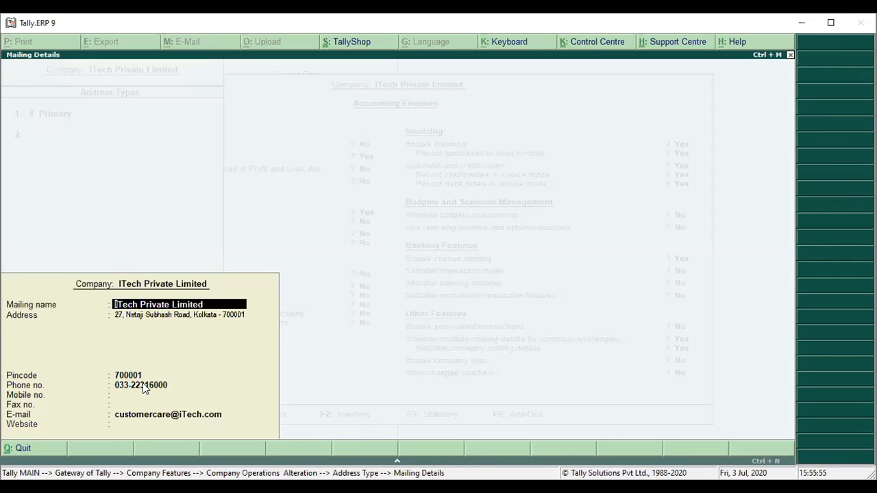
pyautogui.press('Return')
pyautogui.press('Return')
pyautogui.press('Return')
pyautogui.press('Return')
pyautogui.press('Return')
pyautogui.press('Return')
pyautogui.press('Return')
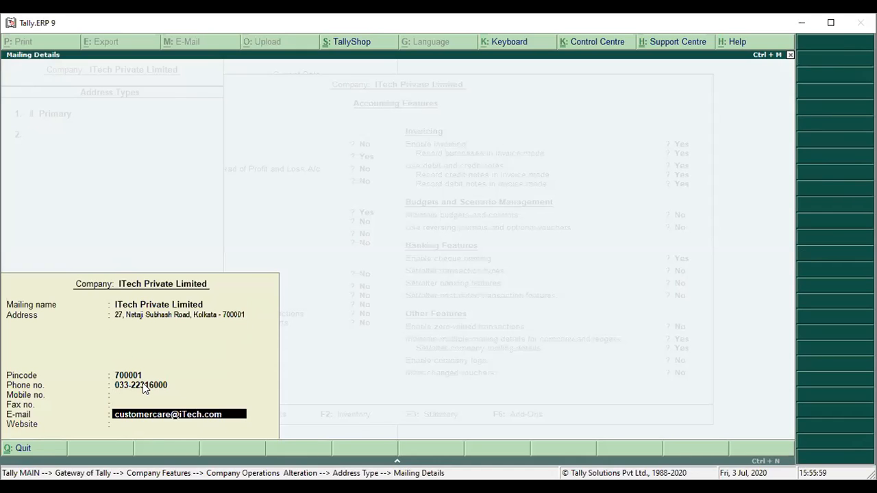
pyautogui.press('Return')
pyautogui.press('Return')
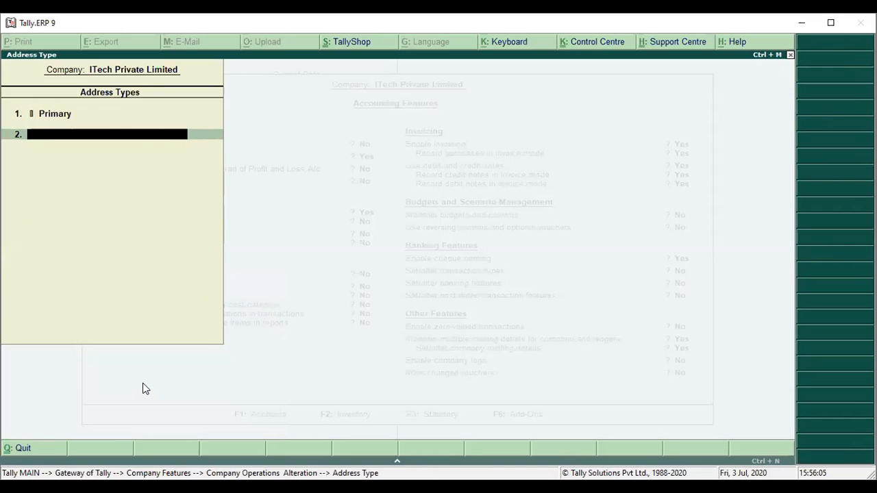
# Add an address type GORAKHPUR with the mailing name ITECH PRIVATE LIMITED.
pyautogui.write('GORAKHPUR')
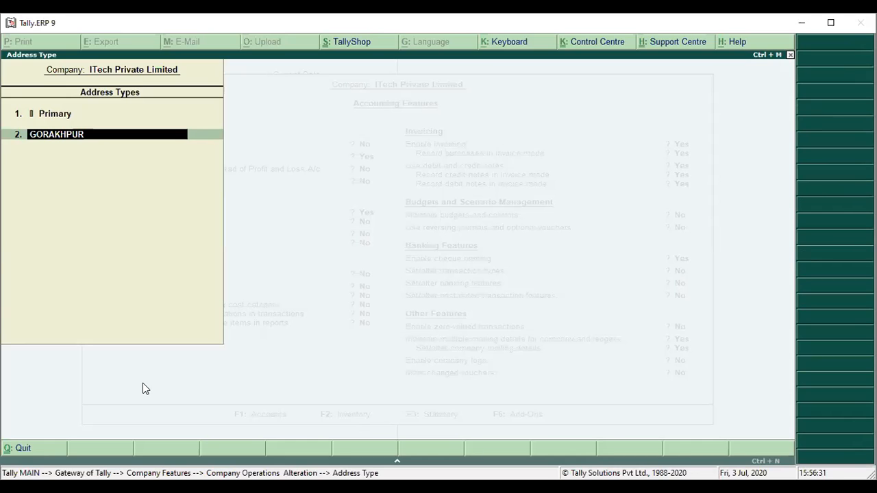
pyautogui.press('Return')
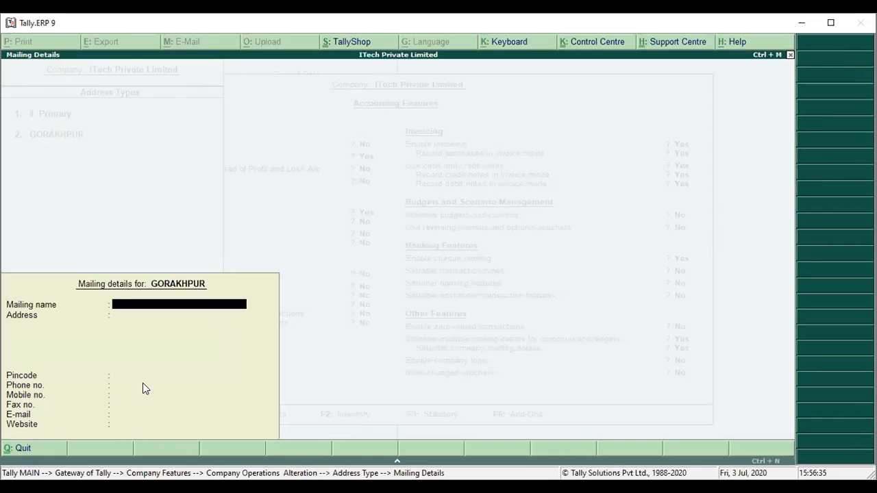
pyautogui.write('ITECH PRIVATE LIMITED')
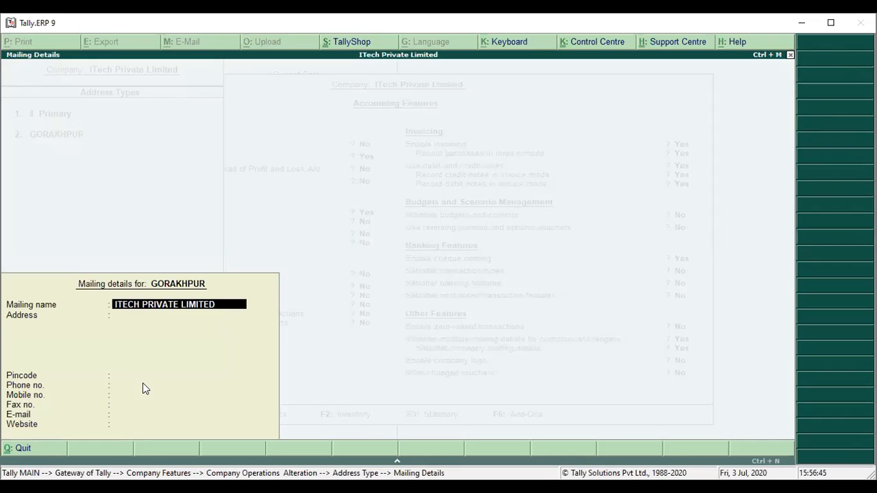
pyautogui.press('Return')
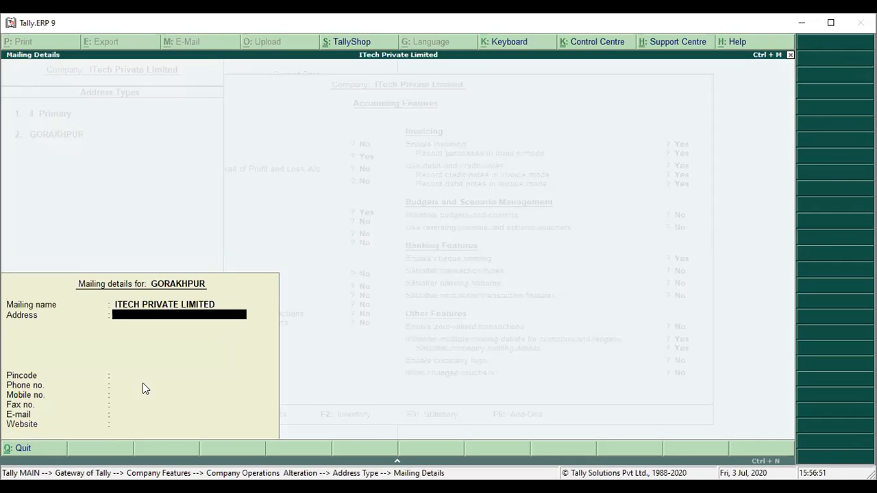
# Enter the GORAKHPUR location's street address, leaving its pincode, phone, e-mail and website fields blank.
pyautogui.write('26 Ag Road Gorakphur')
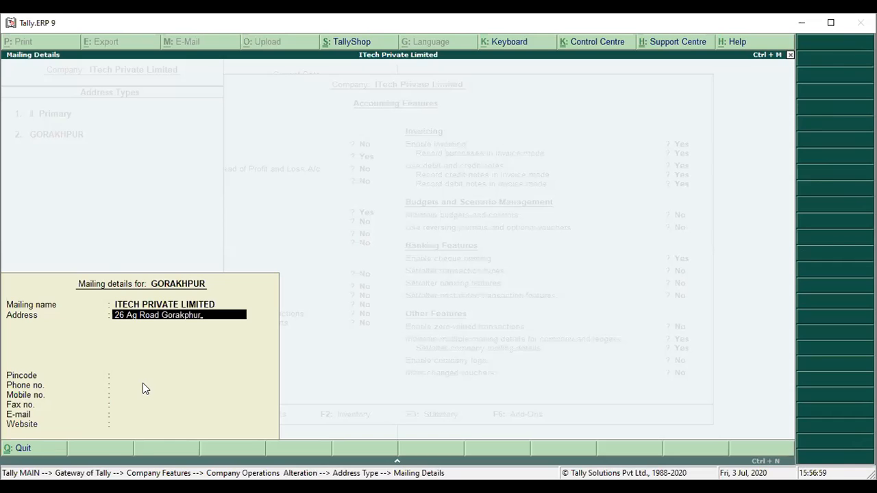
pyautogui.press('Return')
pyautogui.press('Return')
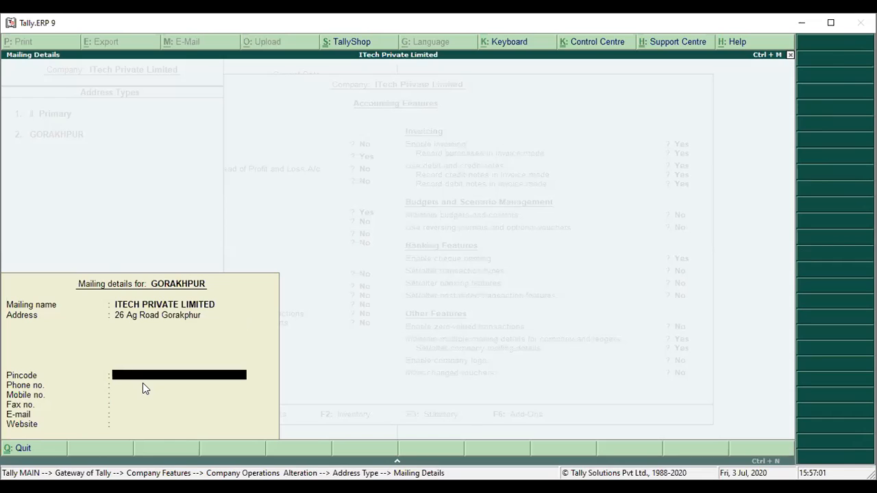
pyautogui.press('Return')
pyautogui.press('Return')
pyautogui.press('Return')
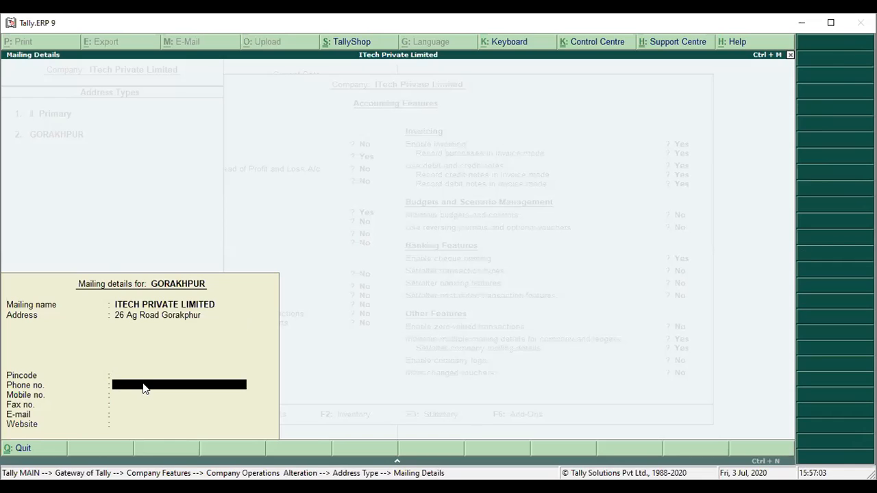
pyautogui.press('Return')
pyautogui.press('Return')
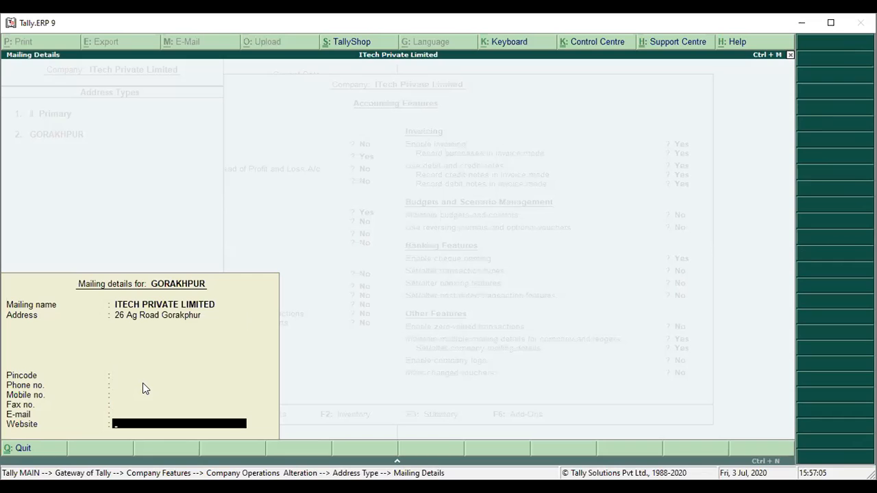
pyautogui.press('Return')
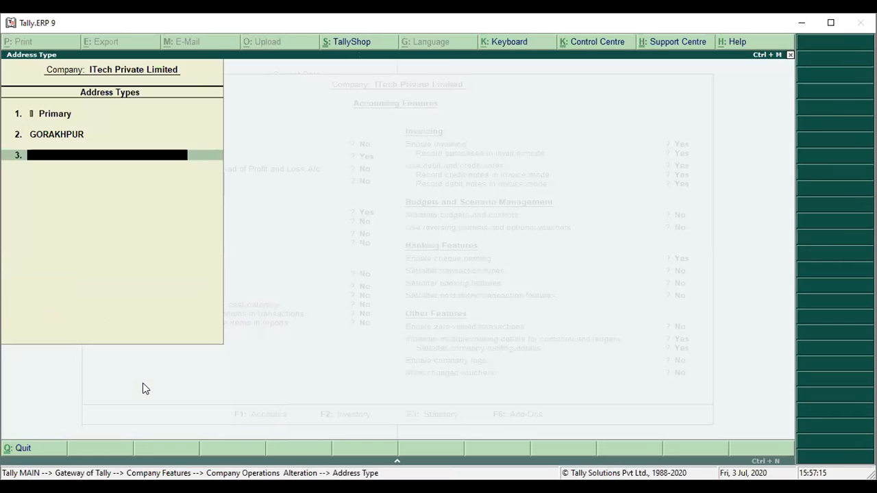
# Finish the address type list, accept the accounting features and return to the Gateway of Tally.
pyautogui.press('Return')
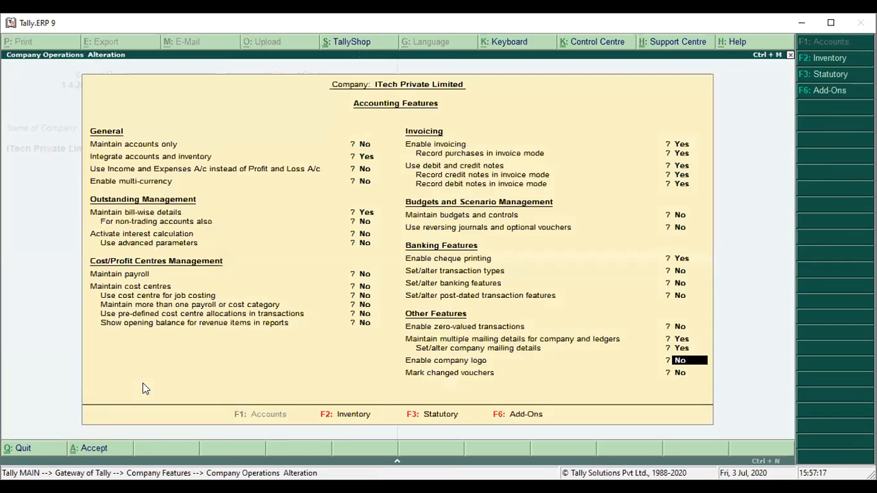
pyautogui.press('Return')
pyautogui.press('Return')
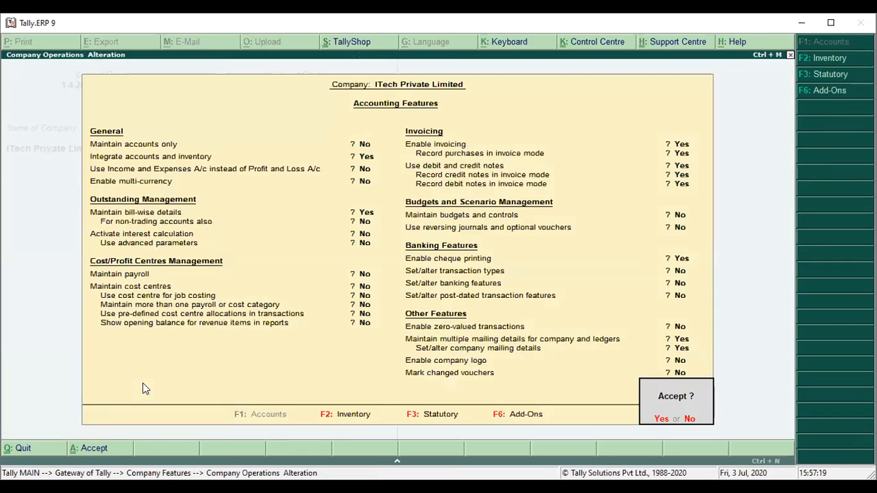
pyautogui.press('Return')
pyautogui.press('Escape')
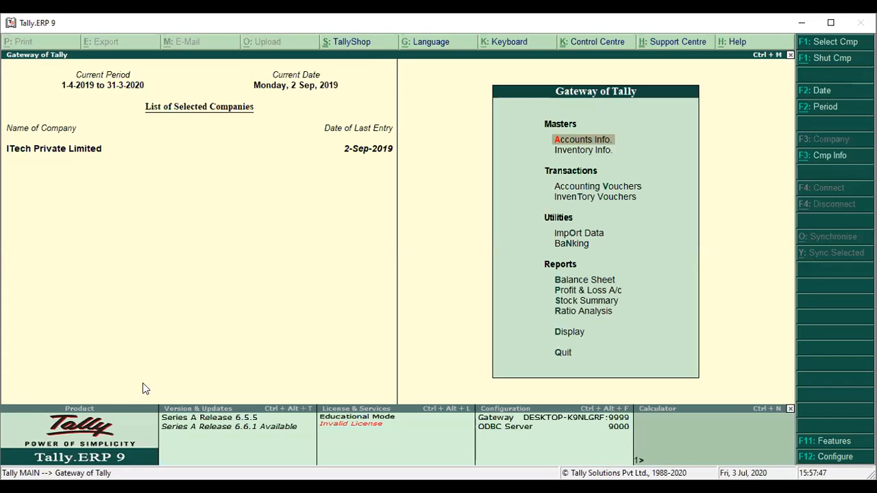
# Open the Adeeba E Services Pvt. Ltd. ledger for alteration from the single ledger masters.
pyautogui.press('Return')
pyautogui.press('Down')
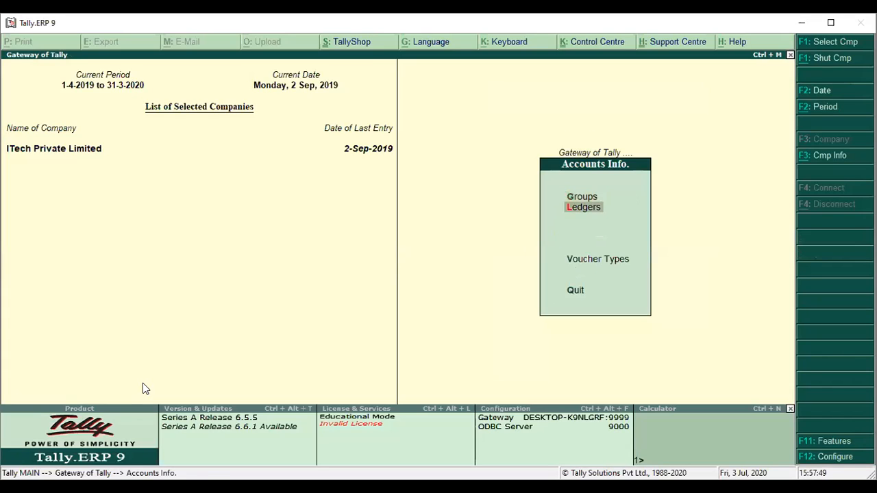
pyautogui.press('Return')
pyautogui.press('Down')
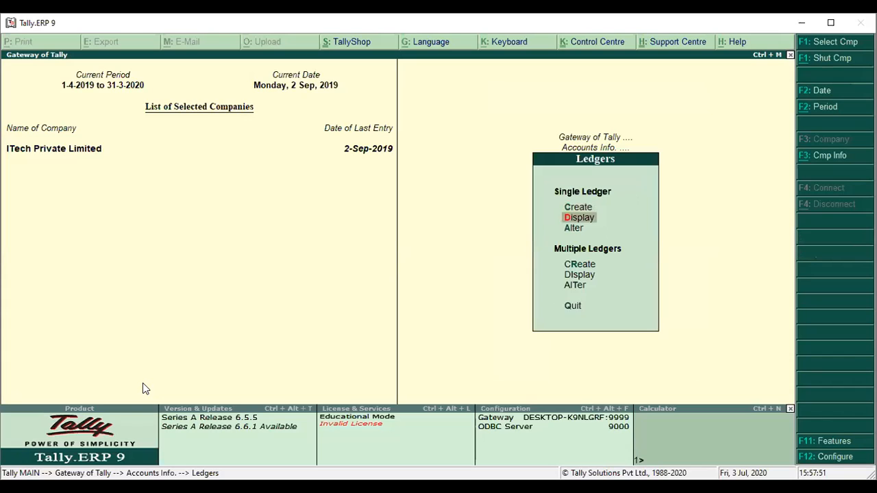
pyautogui.press('Down')
pyautogui.press('Return')
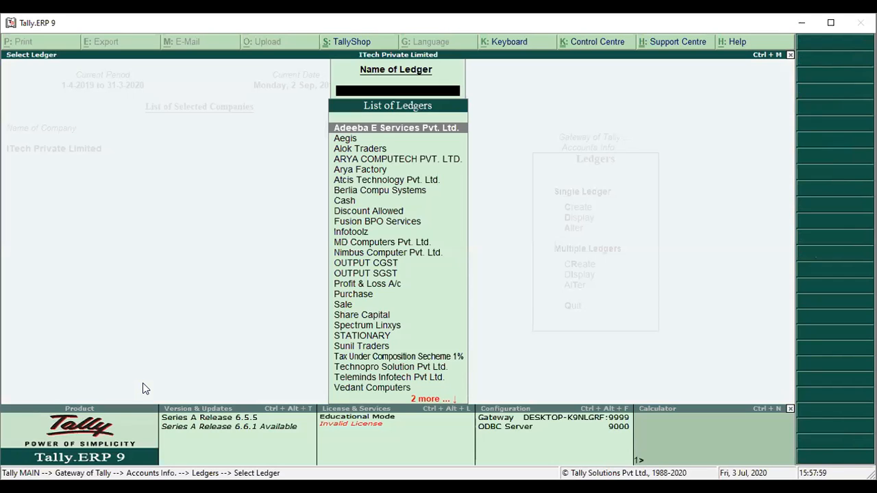
pyautogui.press('Return')
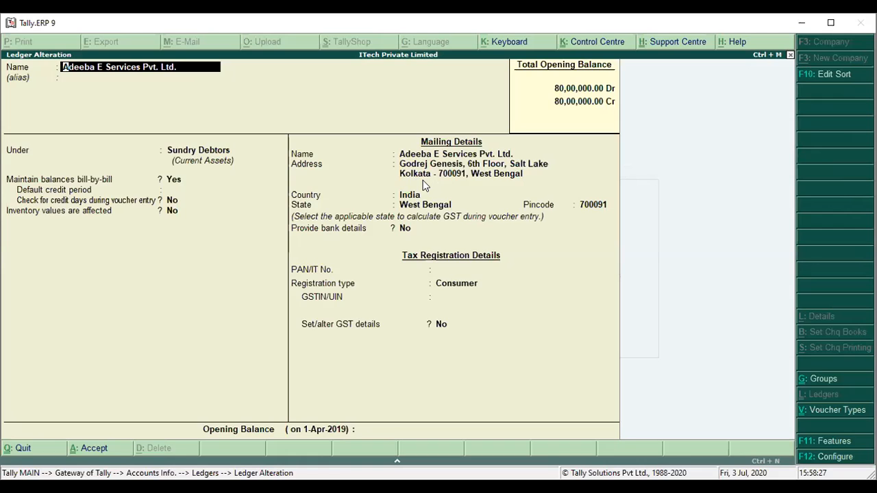
# Enable Provide multiple addresses in the ledger configuration, keep the other options as they are, and save the configuration.
pyautogui.press('F12')
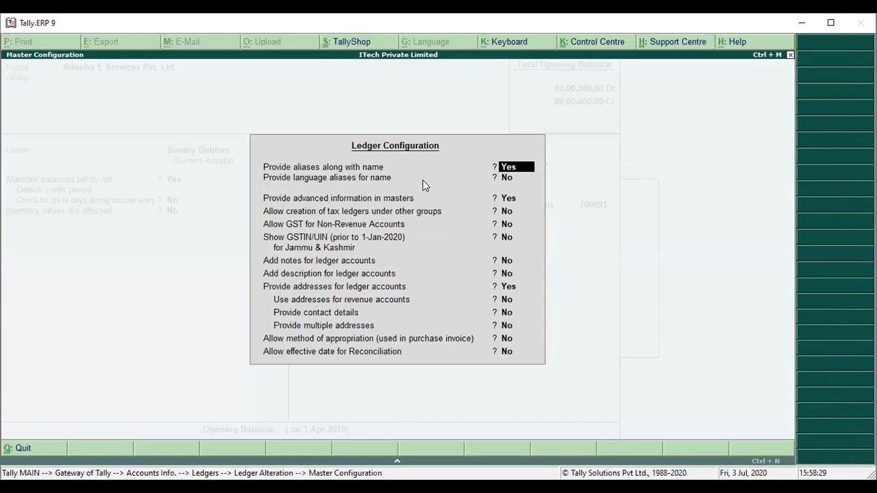
pyautogui.press('Return')
pyautogui.press('Return')
pyautogui.press('Return')
pyautogui.press('Return')
pyautogui.press('Return')
pyautogui.press('Return')
pyautogui.press('Return')
pyautogui.press('Return')
pyautogui.press('Return')
pyautogui.press('Return')
pyautogui.press('Return')
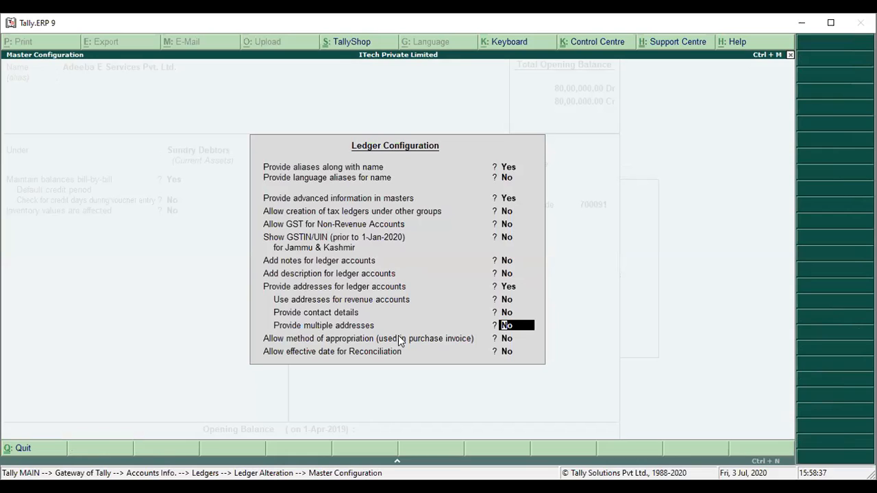
pyautogui.write('y')
pyautogui.press('Return')
pyautogui.press('Return')
pyautogui.press('Return')
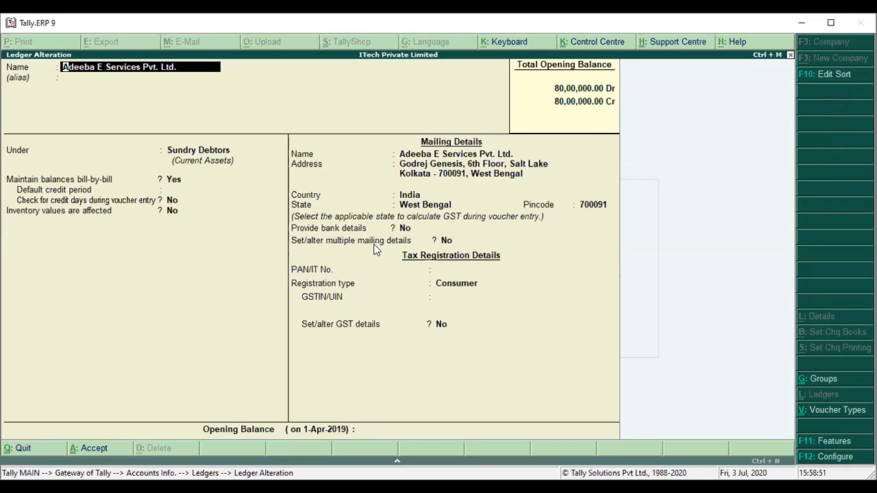
# Keep the ledger's existing group, balance, mailing and bank settings, and set Set/alter multiple mailing details to Yes.
pyautogui.press('Return')
pyautogui.press('Return')
pyautogui.press('Return')
pyautogui.press('Return')
pyautogui.press('Return')
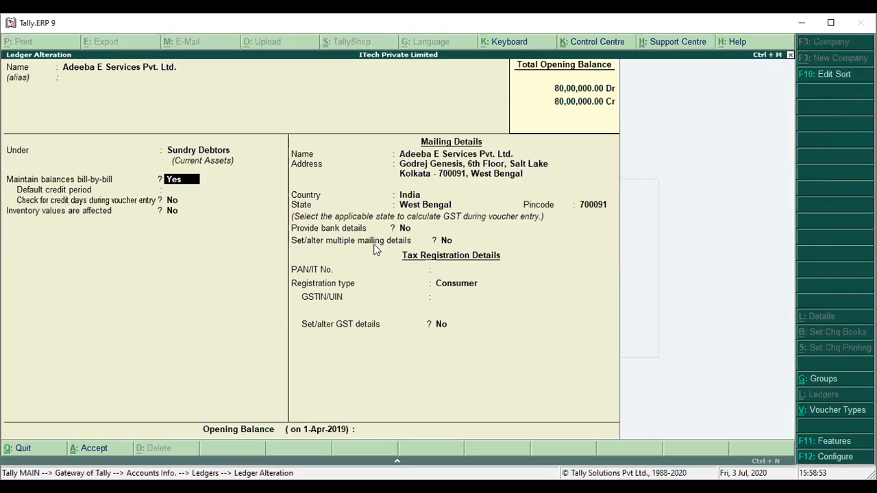
pyautogui.press('Return')
pyautogui.press('Return')
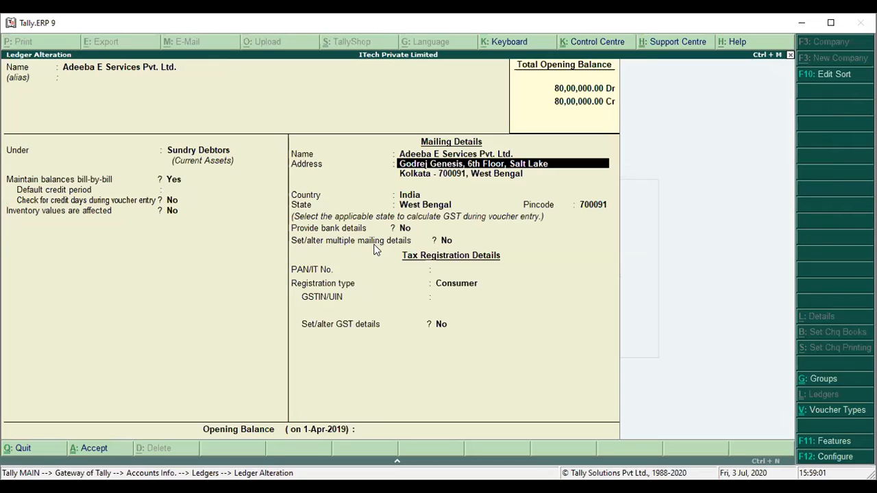
pyautogui.press('Return')
pyautogui.press('Return')
pyautogui.press('Return')
pyautogui.press('Return')
pyautogui.press('Return')
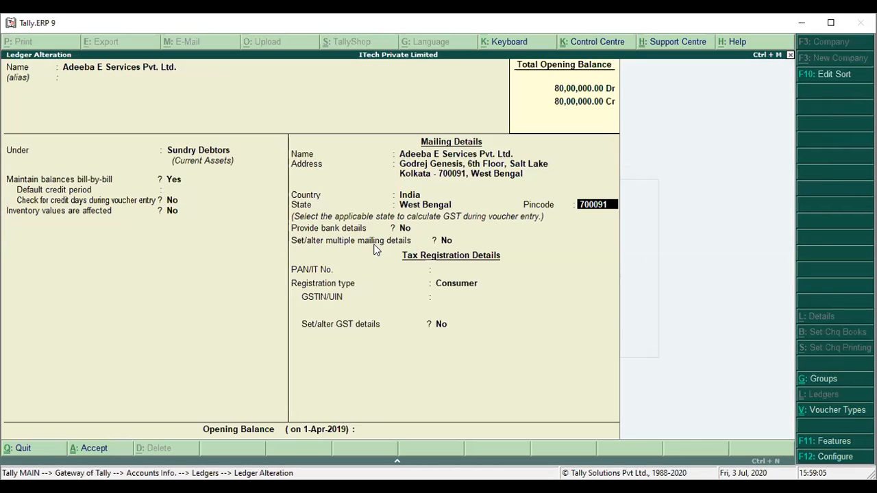
pyautogui.press('Return')
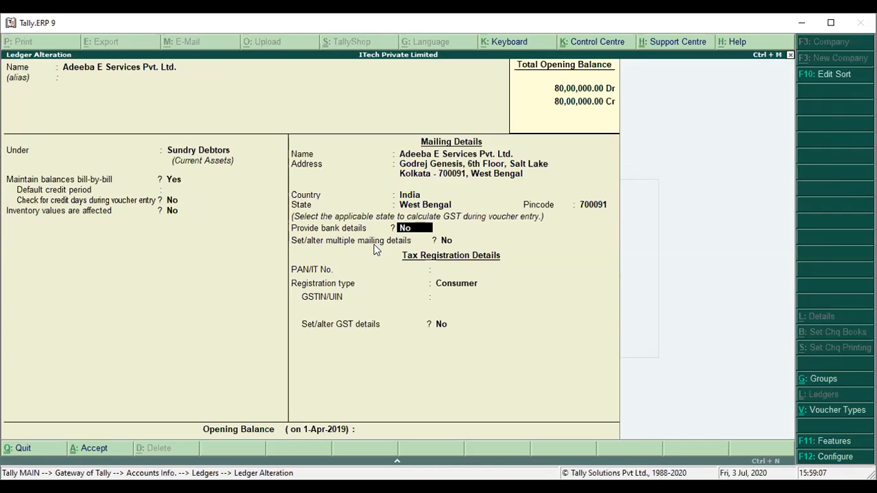
pyautogui.press('Return')
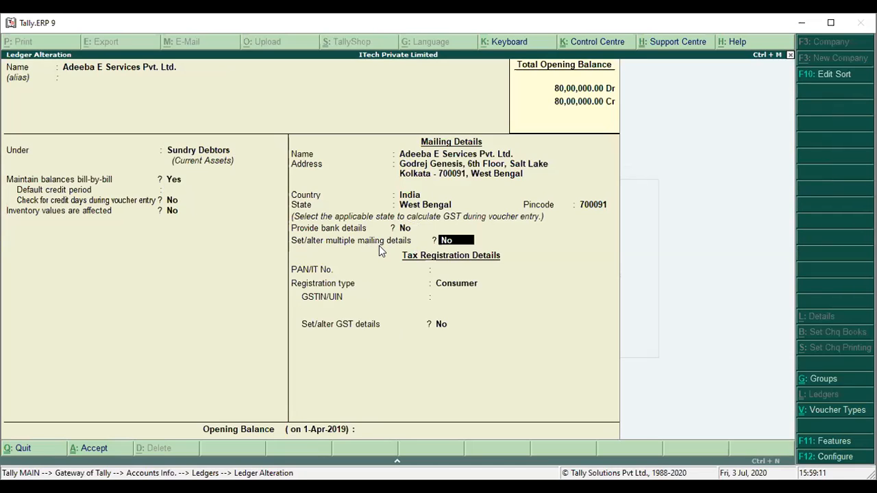
pyautogui.write('y')
pyautogui.press('Return')
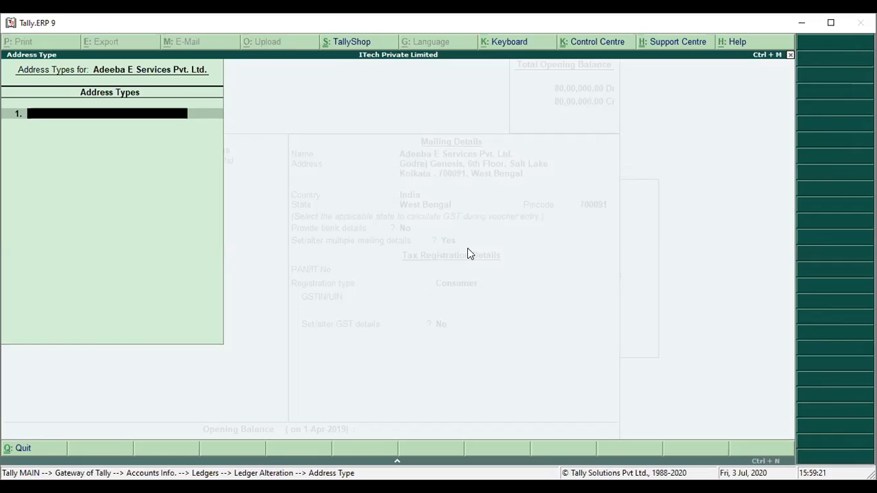
# Add an address type Mumbai for the ledger and enter its street address.
pyautogui.write('Mumbai')
pyautogui.press('Return')
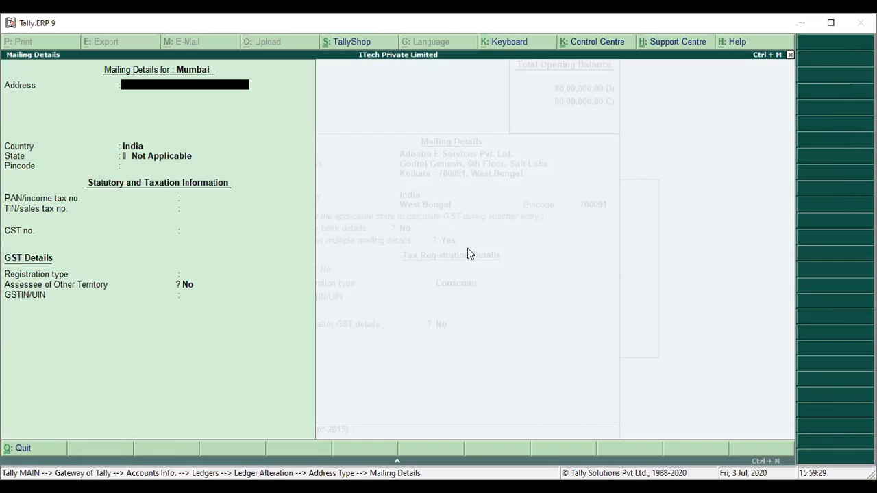
pyautogui.write('35 Netaji Road Mumbai')
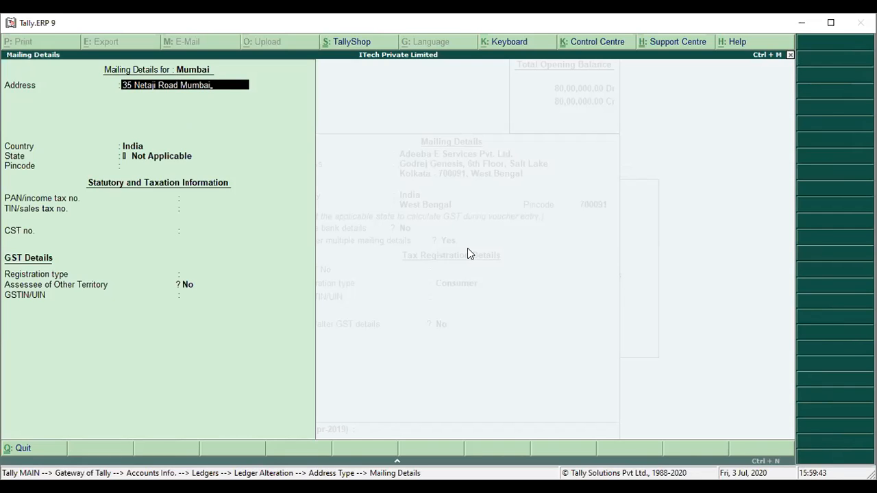
pyautogui.press('Return')
pyautogui.press('Return')
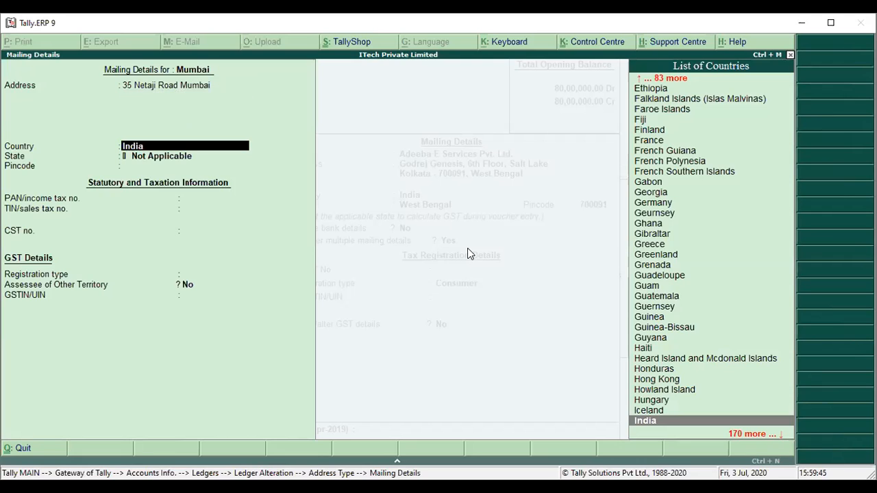
# Keep India as the Mumbai address's country, set the state to Maharashtra and leave the pincode blank.
pyautogui.press('Return')
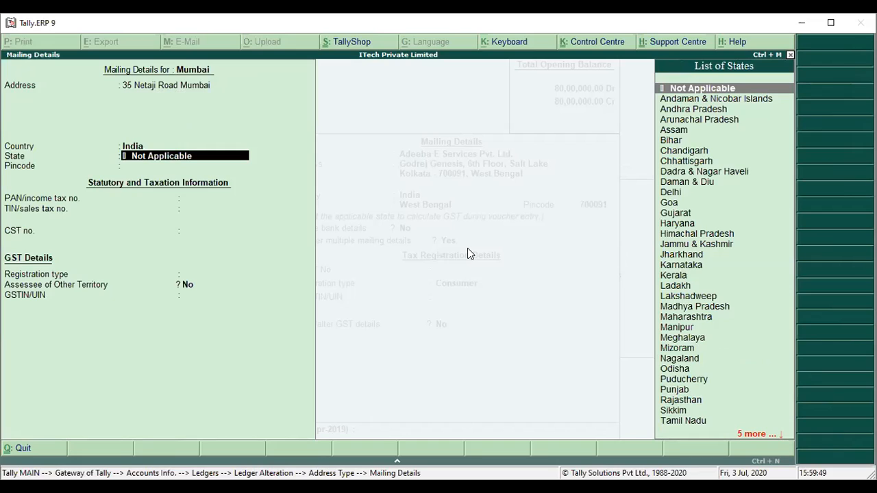
pyautogui.write('M')
pyautogui.press('Down')
pyautogui.press('Down')
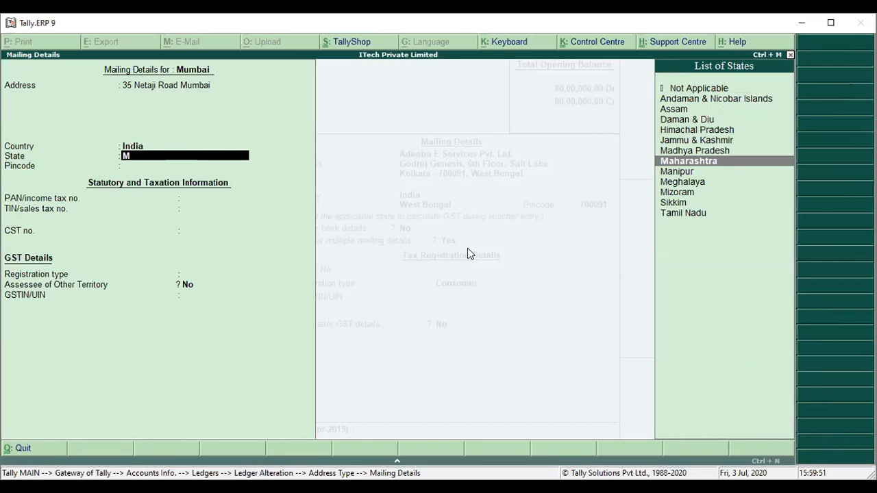
pyautogui.press('Return')
pyautogui.press('Return')
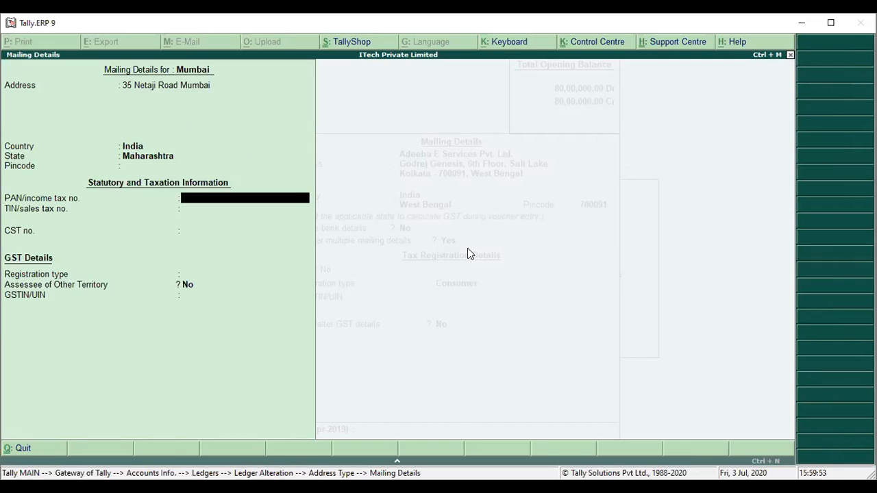
# Leave the Mumbai address's PAN, TIN and CST numbers blank and set its GST registration type to Regular.
pyautogui.press('Return')
pyautogui.press('Return')
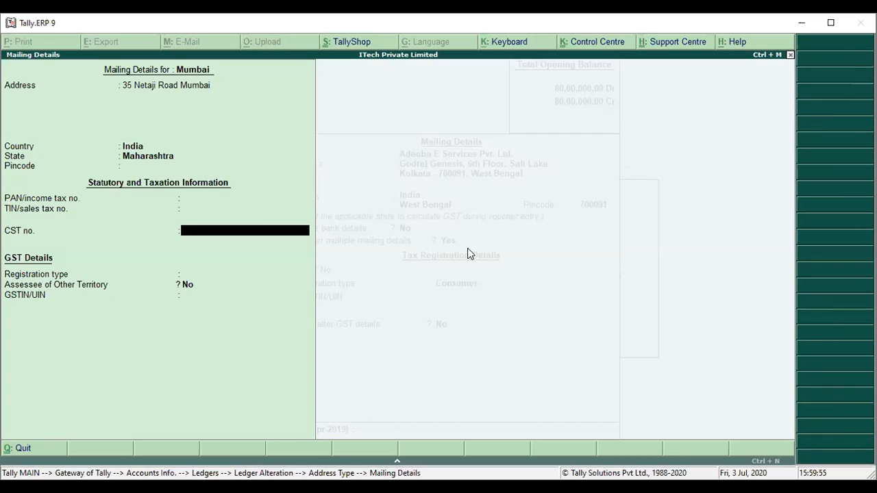
pyautogui.press('Return')
pyautogui.press('Return')
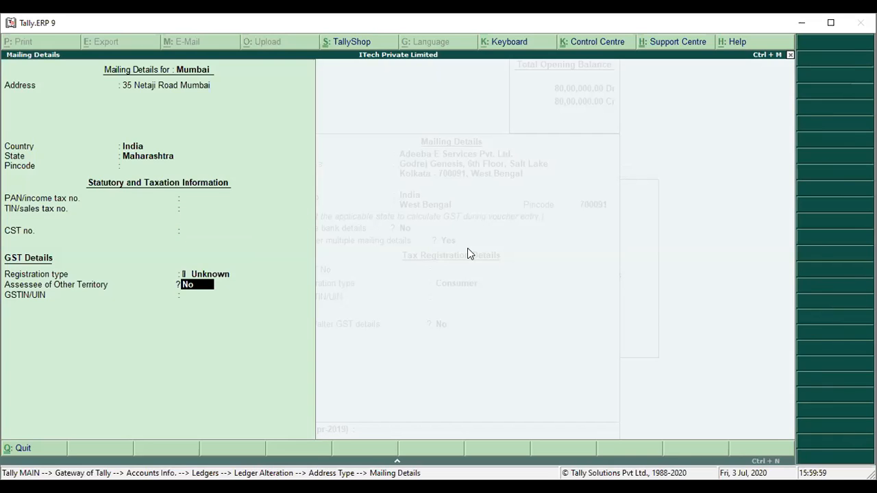
pyautogui.press('BackSpace')
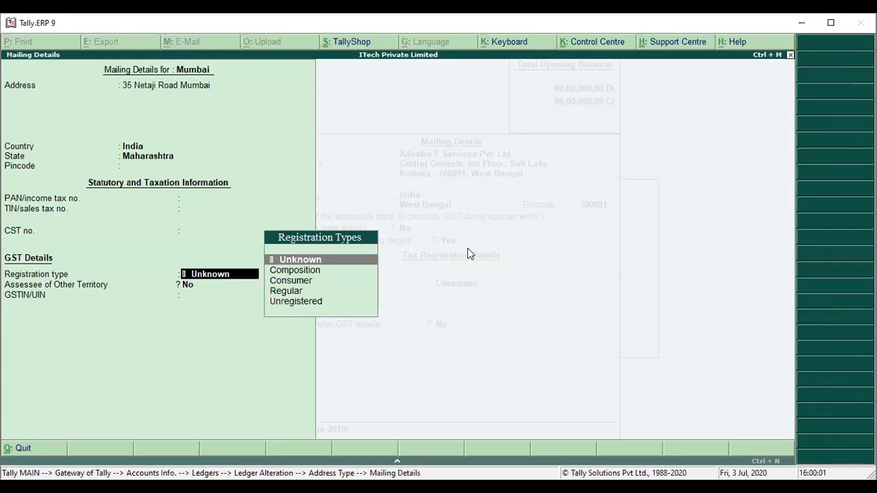
pyautogui.press('Down')
pyautogui.press('Down')
pyautogui.press('Down')
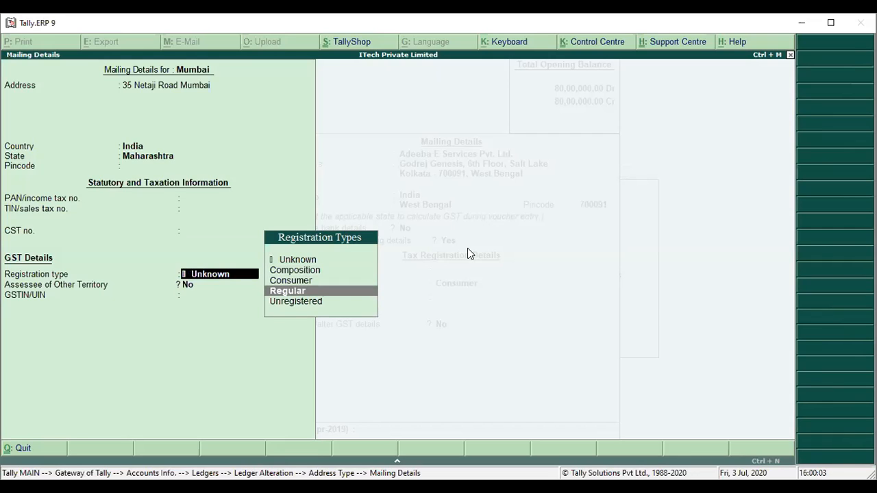
pyautogui.press('Return')
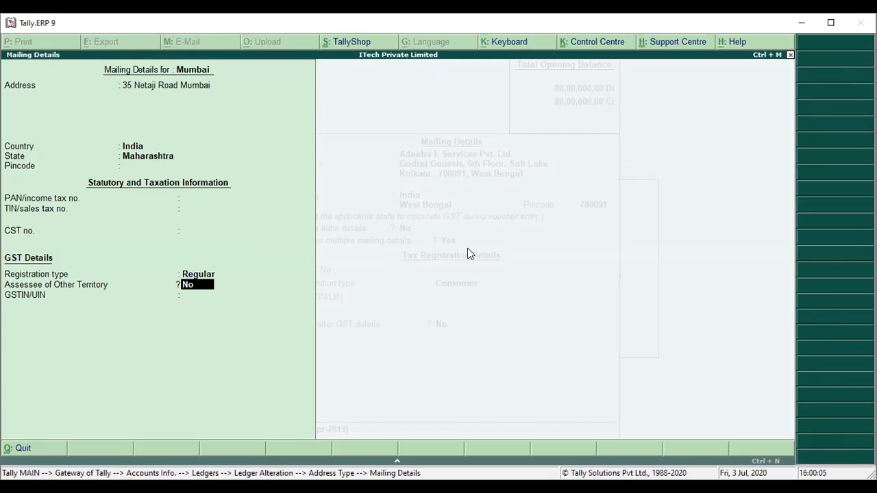
# Keep Assessee of Other Territory at No, paste the Mumbai address's GSTIN/UIN and finish the address type list.
pyautogui.press('Return')
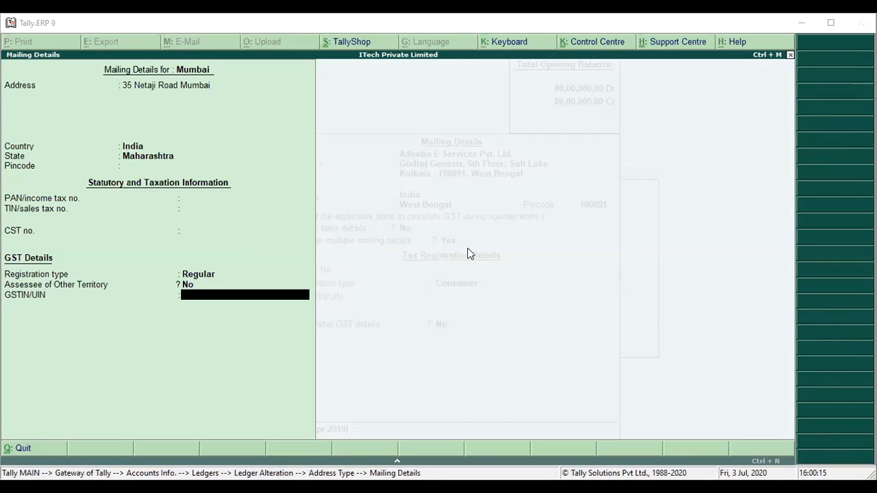
pyautogui.hotkey('alt', 'Tab')
pyautogui.hotkey('ctrl', 'alt', 'v')
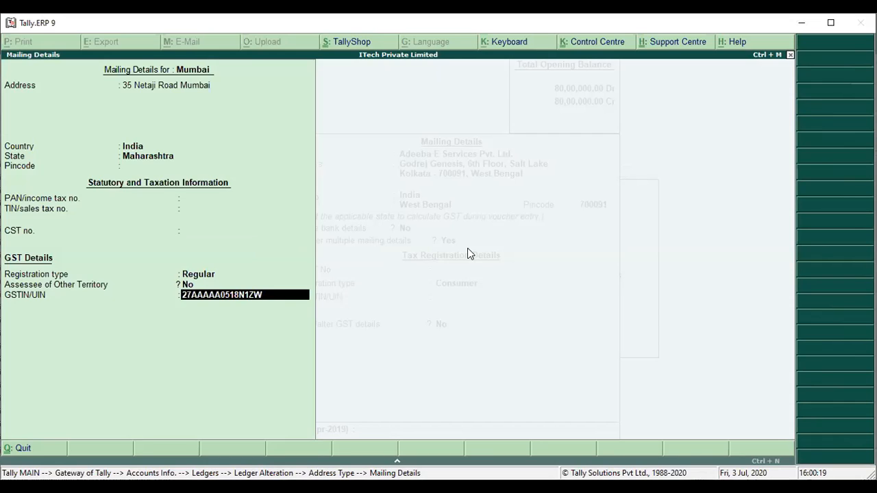
pyautogui.press('Return')
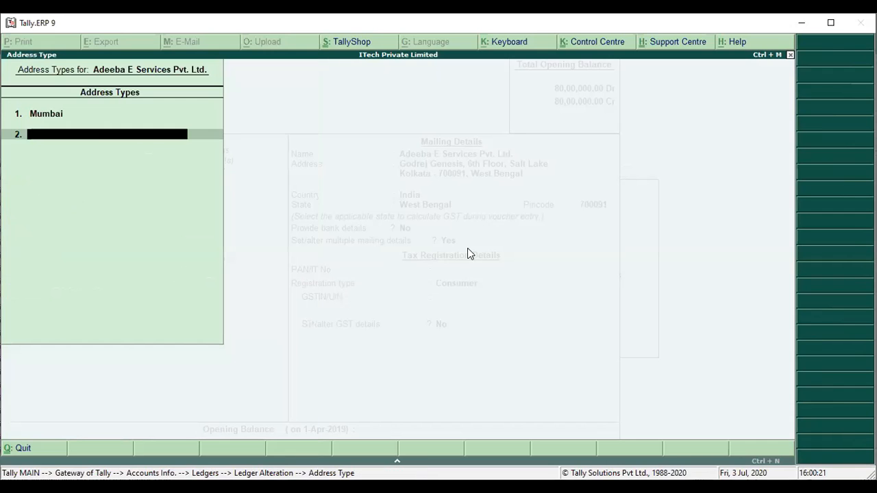
pyautogui.press('Return')
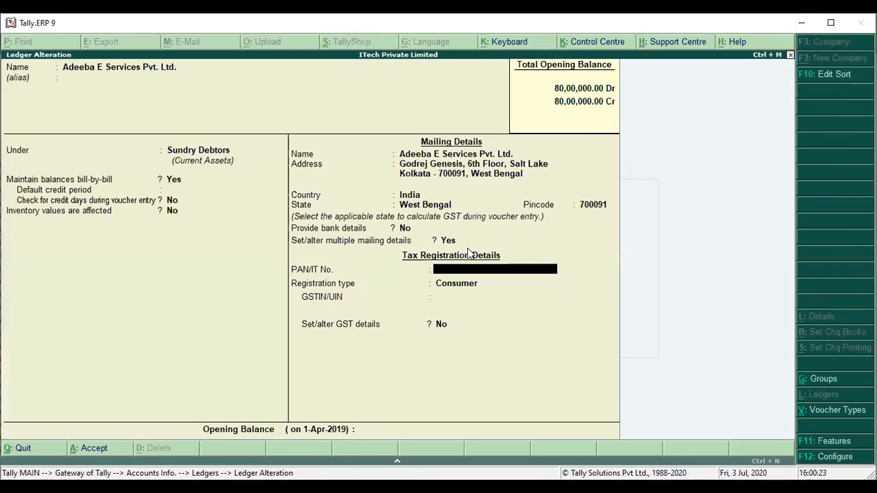
# Reopen the ledger's multiple mailing details, review the Mumbai address's fields and return to the ledger alteration.
pyautogui.press('Up')
pyautogui.press('Return')
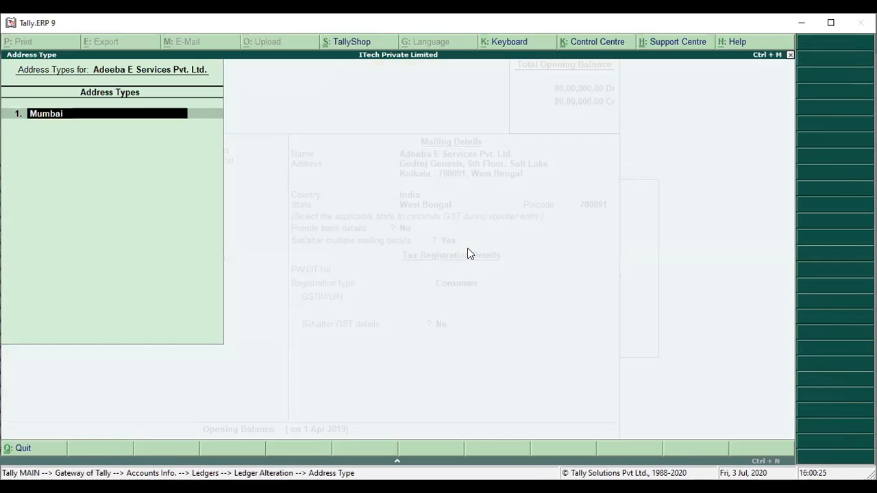
pyautogui.press('Return')
pyautogui.press('Return')
pyautogui.press('Return')
pyautogui.press('Return')
pyautogui.press('Return')
pyautogui.press('Return')
pyautogui.press('Return')
pyautogui.press('Return')
pyautogui.press('Return')
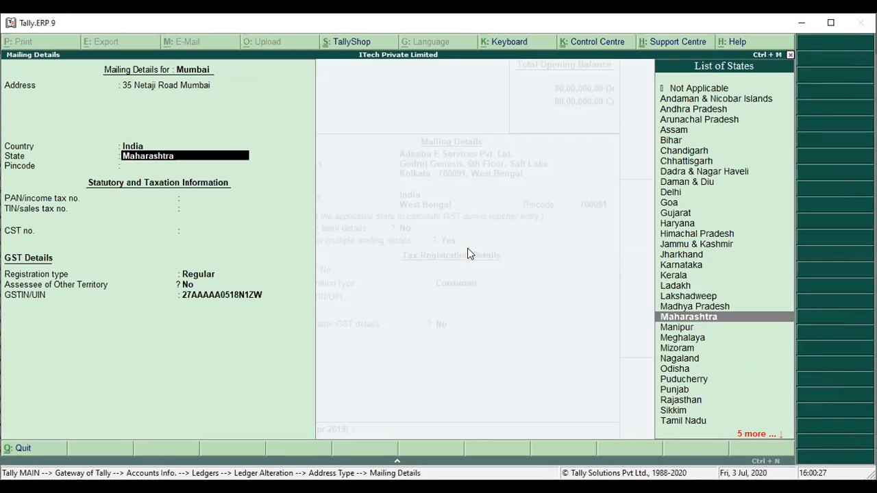
pyautogui.press('Return')
pyautogui.press('Return')
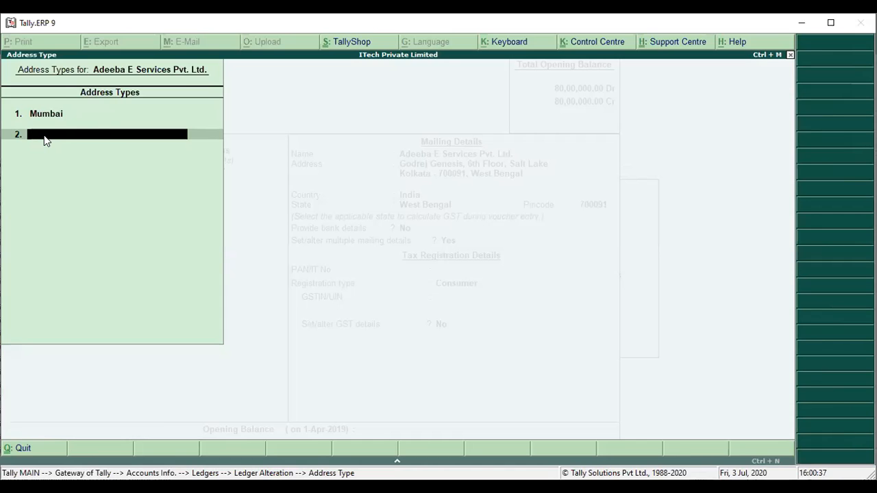
pyautogui.press('Return')
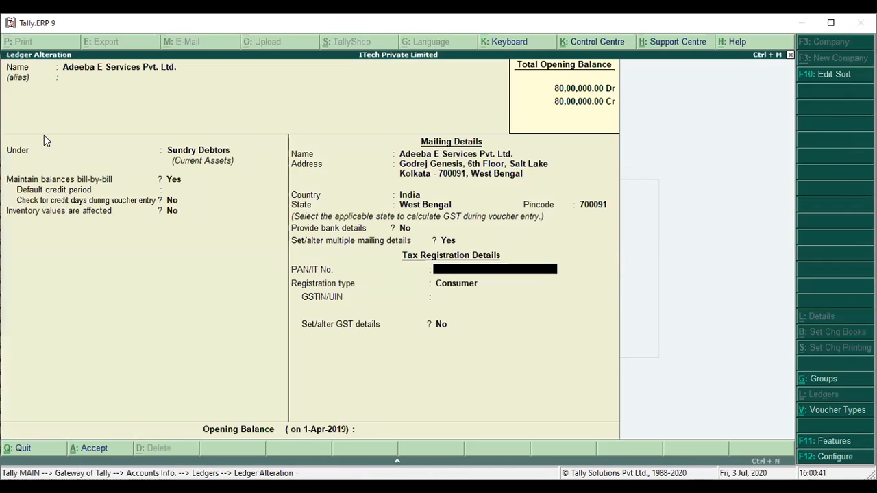
# Leave the ledger's PAN/IT number blank and set its registration type to Regular.
pyautogui.press('Return')
pyautogui.press('Return')
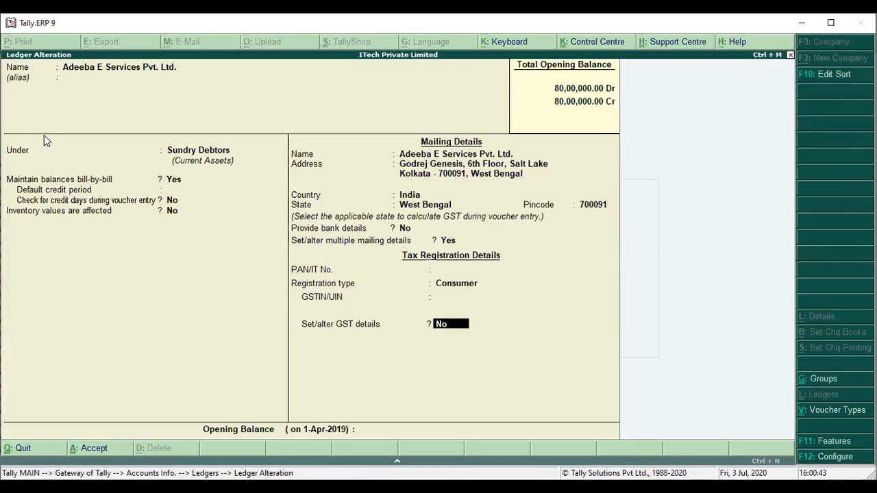
pyautogui.press('Up')
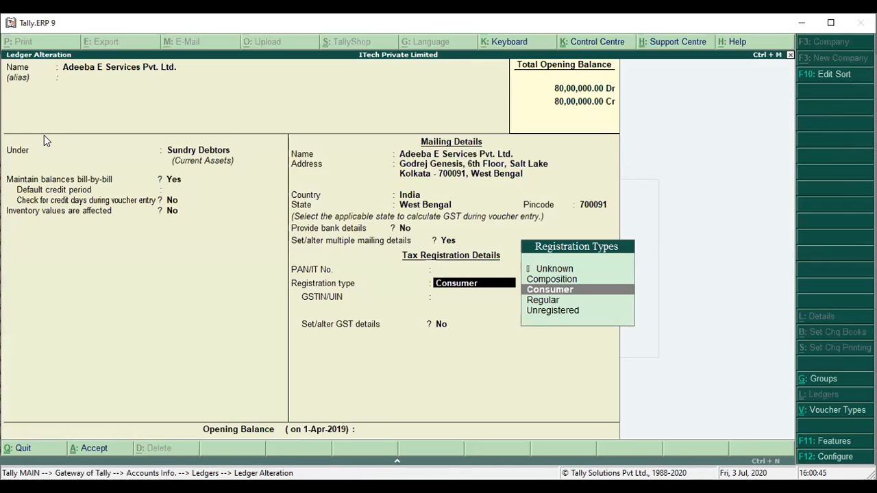
pyautogui.press('Up')
pyautogui.press('Down')
pyautogui.press('Down')
pyautogui.press('Down')
pyautogui.press('Up')
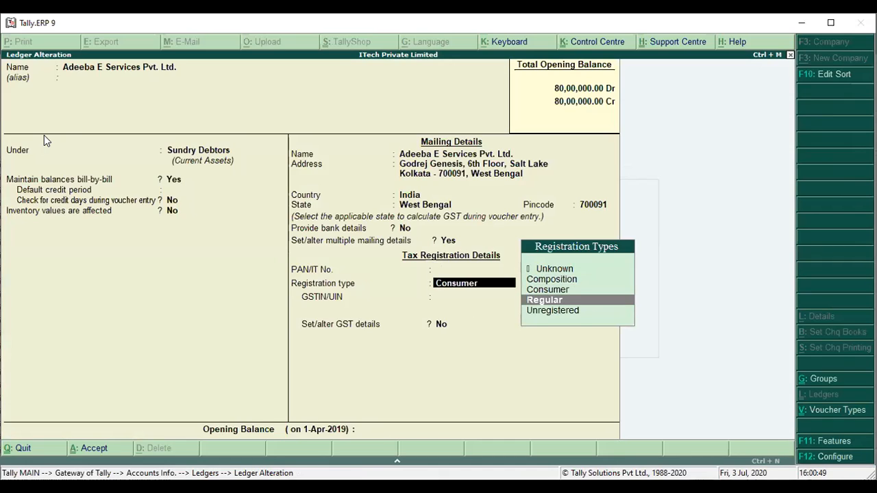
pyautogui.press('Return')
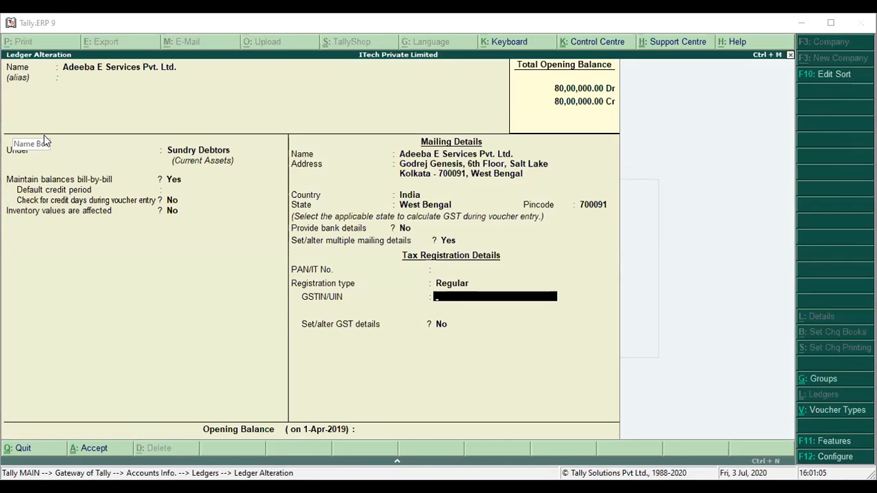
# Paste the ledger's GSTIN/UIN and set Set/alter GST details to Yes.
pyautogui.hotkey('alt', 'Tab')
pyautogui.hotkey('ctrl', 'alt', 'v')
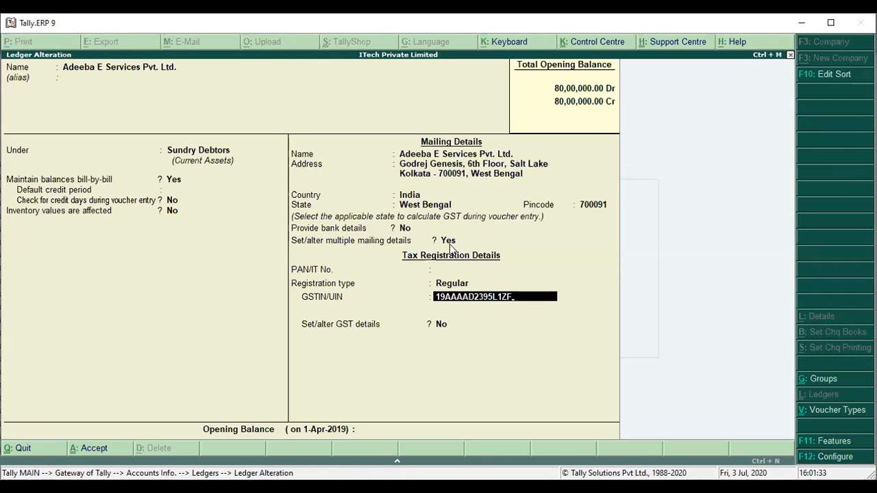
pyautogui.press('Return')
pyautogui.press('y')
pyautogui.press('Return')
# Keep all GST options at No and the party type at Not Applicable, and save the Adeeba E Services Pvt. Ltd. ledger.
pyautogui.press('Return')
pyautogui.press('Return')
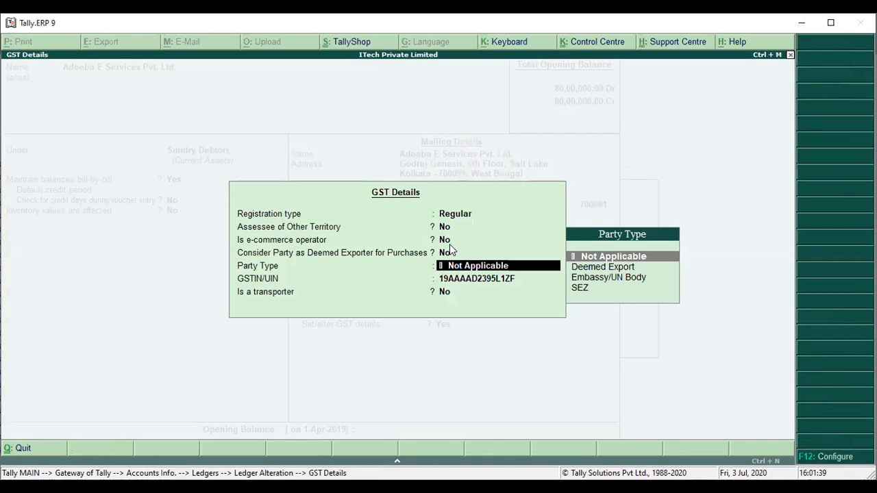
pyautogui.press('Return')
pyautogui.press('Return')
pyautogui.press('Return')
pyautogui.press('Return')
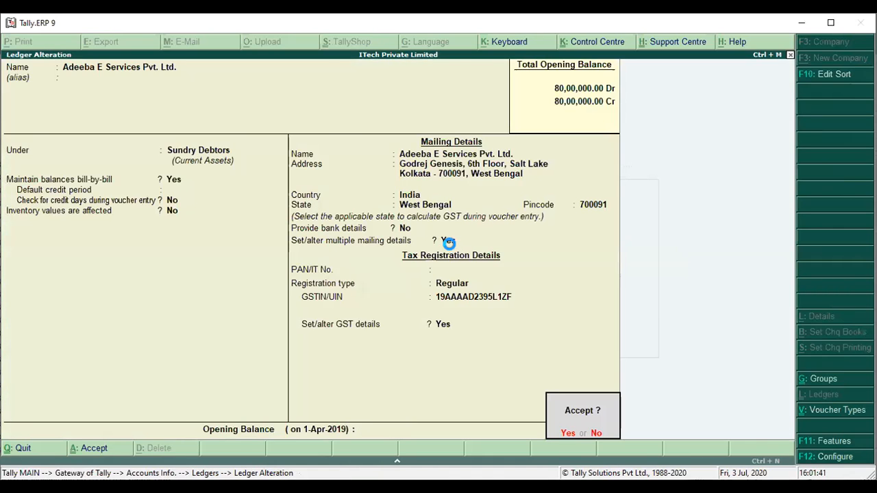
pyautogui.press('Return')
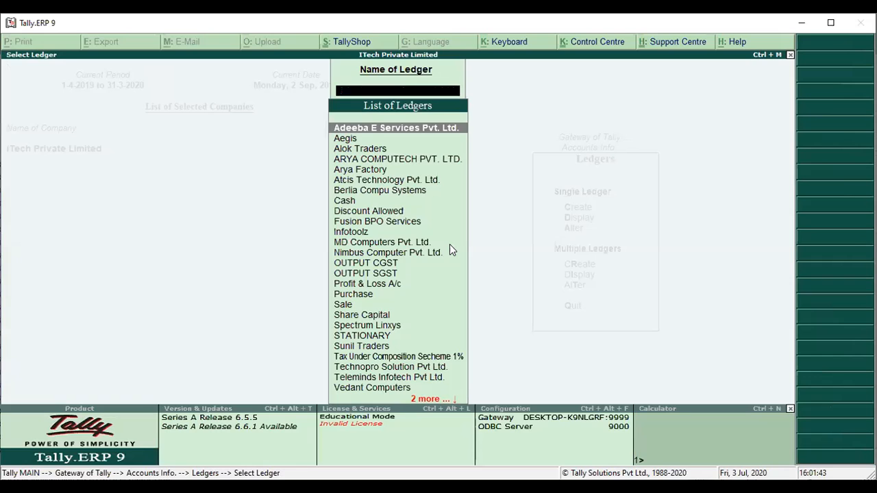
# Start a sales voucher with the reference number blank and Adeeba E Services Pvt. Ltd. as the party account.
pyautogui.press('Escape')
pyautogui.press('Escape')
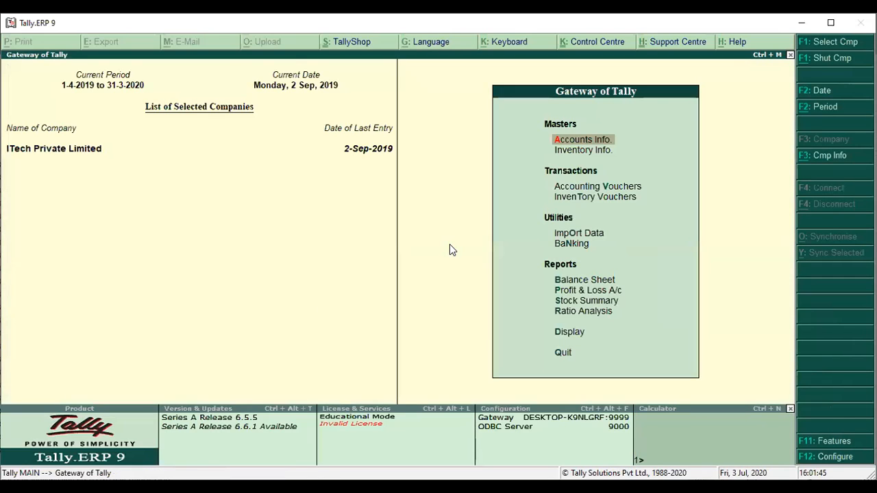
pyautogui.press('Escape')
pyautogui.press('Escape')
pyautogui.press('v')
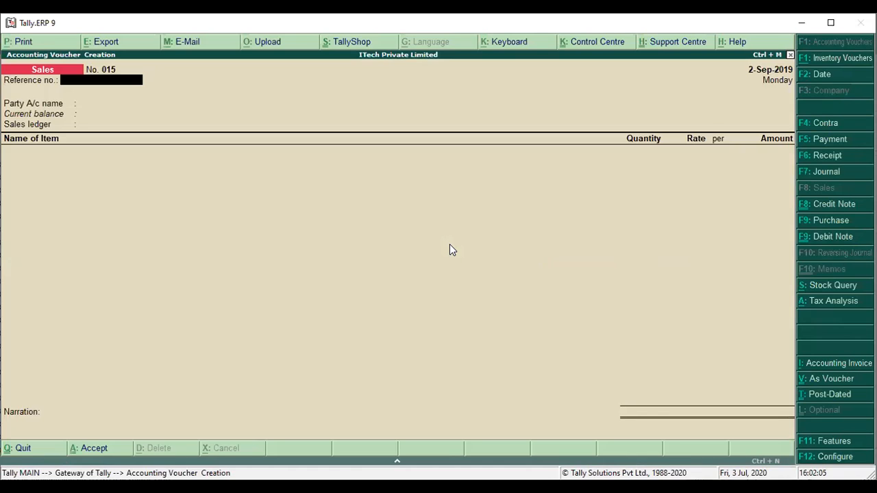
pyautogui.press('Return')
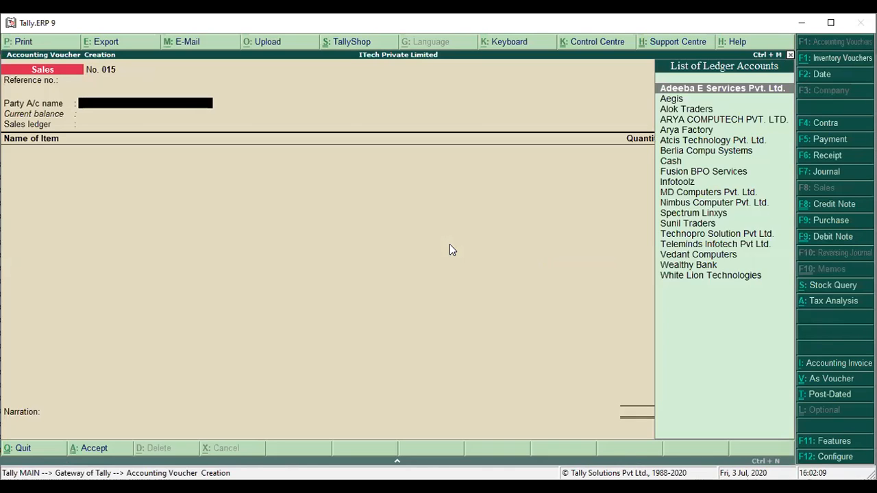
pyautogui.press('Return')
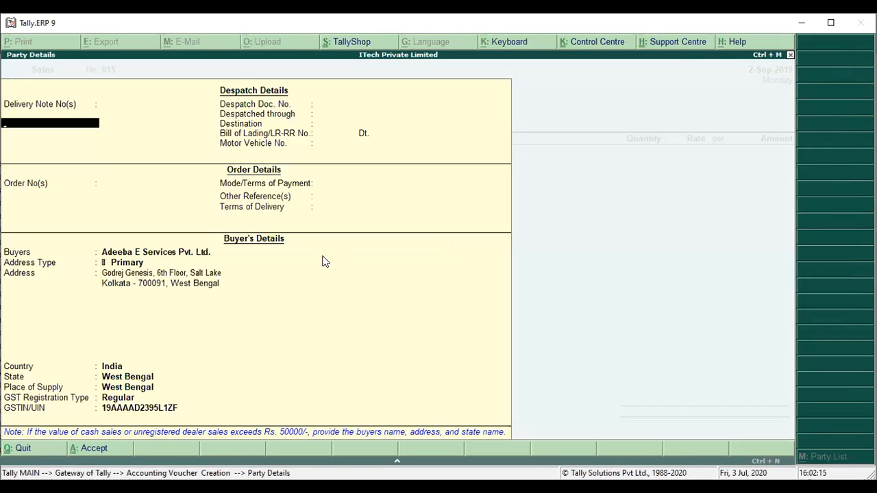
# Check that supplementary details are enabled in the sales invoice configuration, keep all its options and return to the party details.
pyautogui.press('Escape')
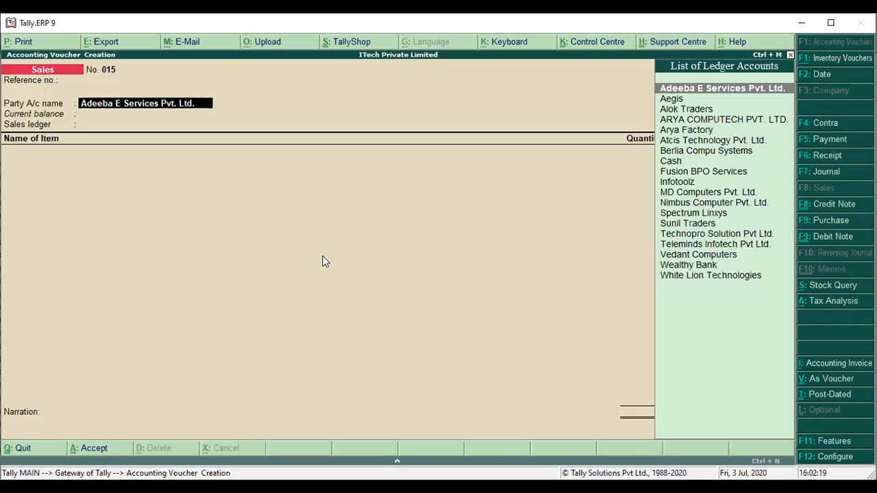
pyautogui.press('F12')
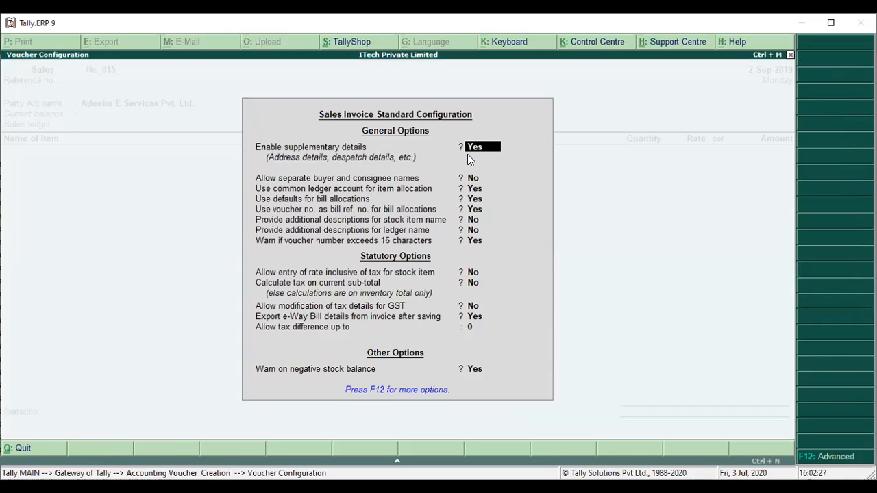
pyautogui.press('Return')
pyautogui.press('Return')
pyautogui.press('Return')
pyautogui.press('Return')
pyautogui.press('Return')
pyautogui.press('Return')
pyautogui.press('Return')
pyautogui.press('Return')
pyautogui.press('Return')
pyautogui.press('Return')
pyautogui.press('Return')
pyautogui.press('Return')
pyautogui.press('Return')
pyautogui.press('Return')
pyautogui.press('Return')
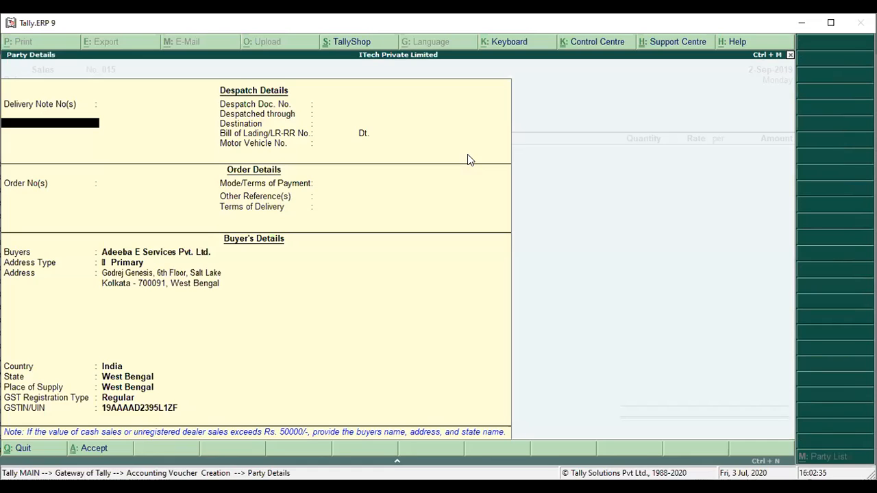
# Leave the voucher's delivery note, despatch and order details blank and go through to the buyer's address type.
pyautogui.press('Return')
pyautogui.press('Return')
pyautogui.press('Return')
pyautogui.press('Return')
pyautogui.press('Return')
pyautogui.press('Return')
pyautogui.press('Return')
pyautogui.press('Return')
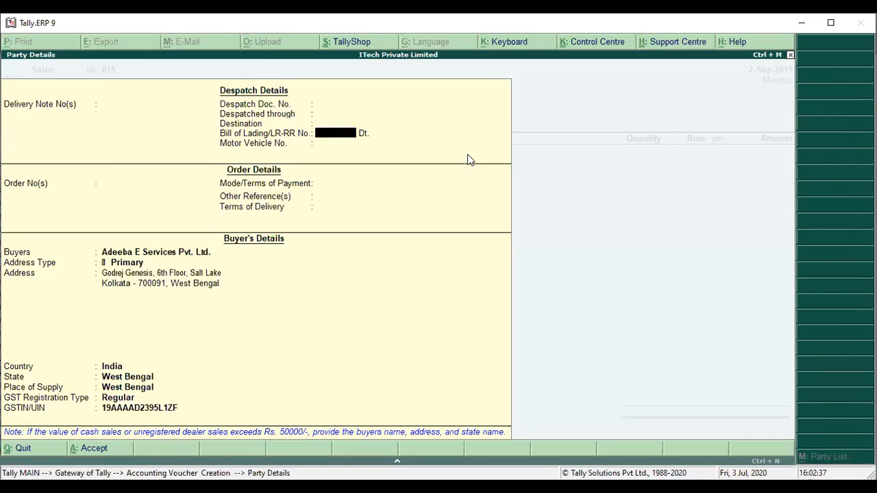
pyautogui.press('Return')
pyautogui.press('Return')
pyautogui.press('Return')
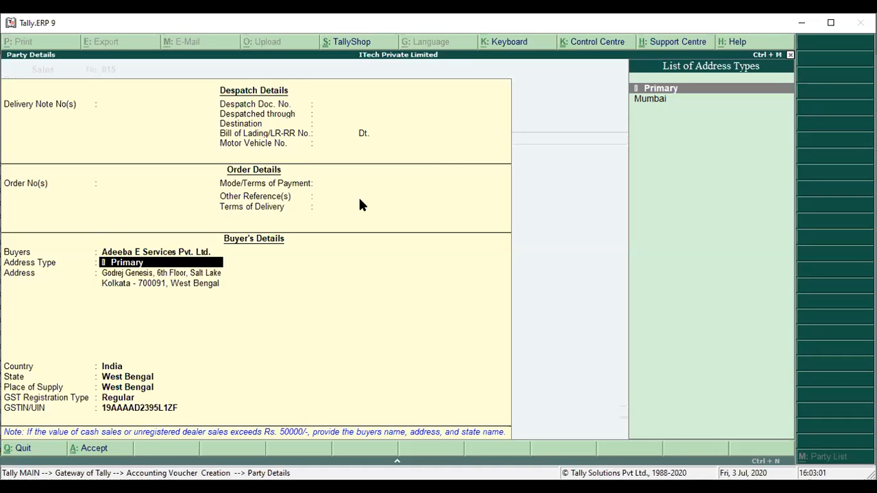
# Keep the buyer's Primary address type with its West Bengal and GST details, and accept the party details.
pyautogui.press('Return')
pyautogui.press('Return')
pyautogui.press('Return')
pyautogui.press('Return')
pyautogui.press('Return')
pyautogui.press('Return')
pyautogui.press('Return')
pyautogui.press('Return')
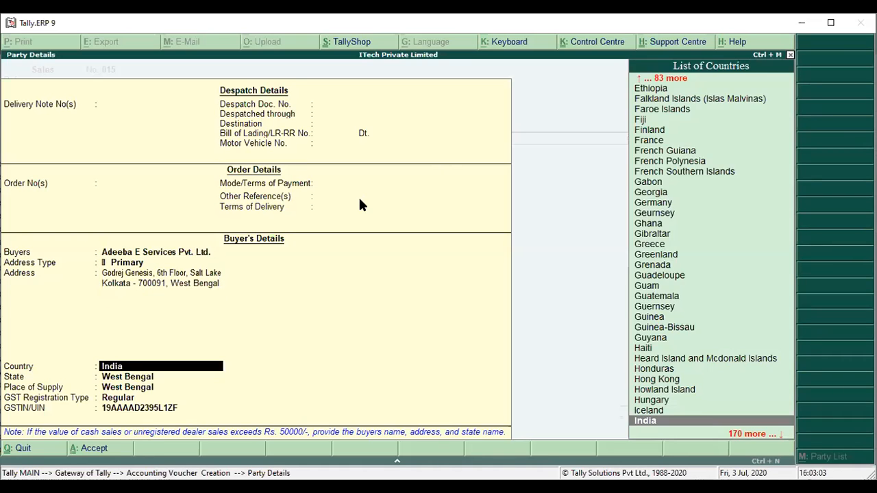
pyautogui.press('Return')
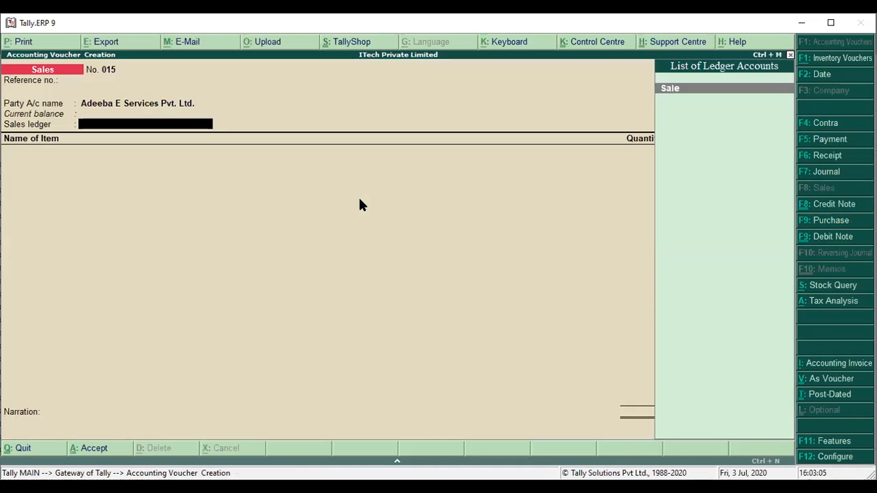
# Set the sales ledger to Sale and add the item 15.6 HP Laptop Bag.
pyautogui.press('Return')
pyautogui.press('Down')
pyautogui.press('Down')
pyautogui.press('Up')
pyautogui.press('Return')
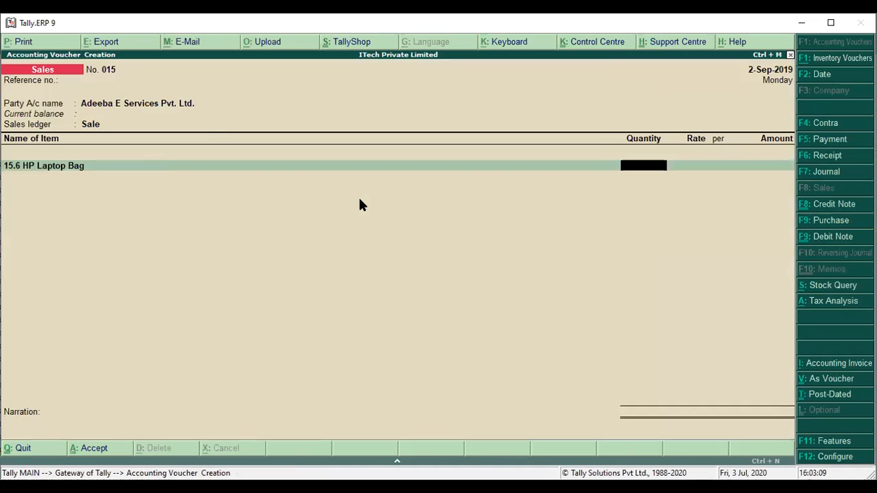
# Enter a quantity of 12 Pcs at a rate of 2,345.00 for the laptop bag.
pyautogui.write('12')
pyautogui.press('Return')
pyautogui.press('Return')
pyautogui.press('Return')
pyautogui.press('Return')
pyautogui.press('Return')
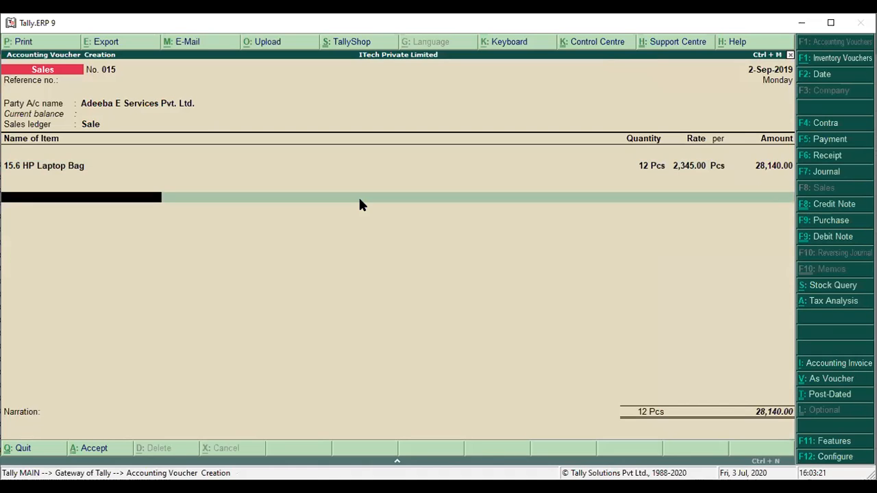
# Add the OUTPUT CGST and OUTPUT SGST tax ledgers below the laptop bag line.
pyautogui.press('Return')
pyautogui.press('Down')
pyautogui.press('Down')
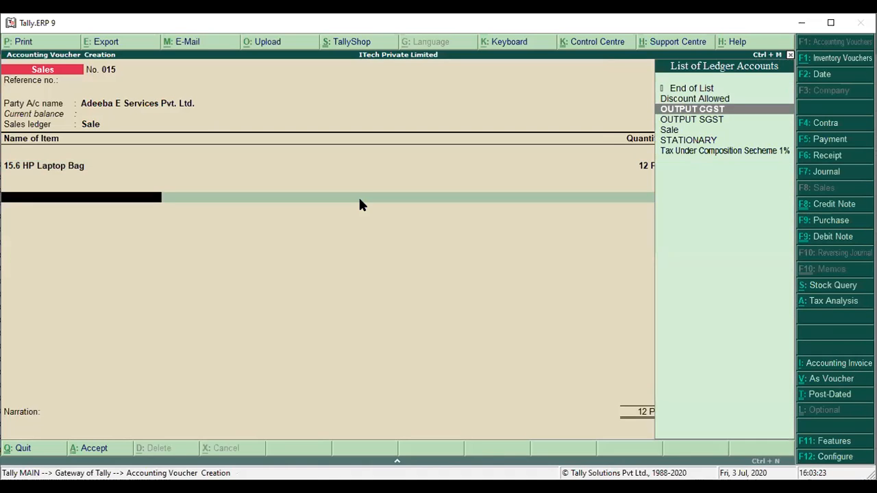
pyautogui.press('Return')
pyautogui.write('O')
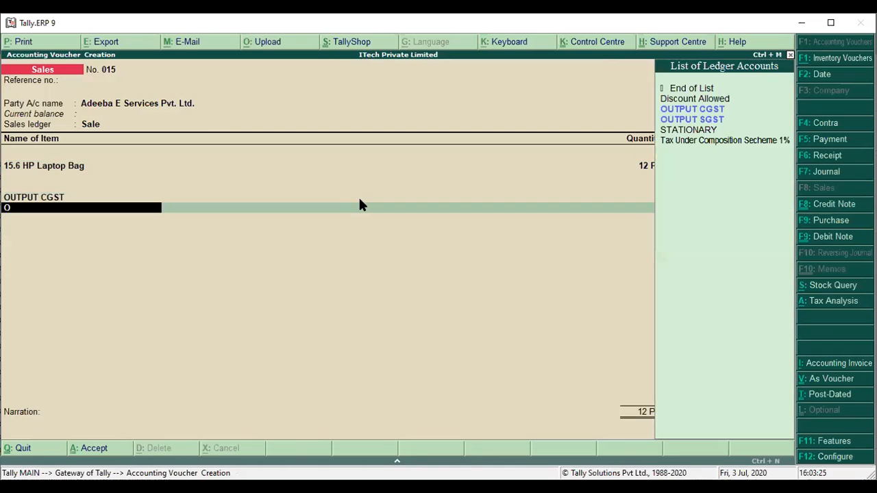
pyautogui.press('Down')
pyautogui.press('Return')
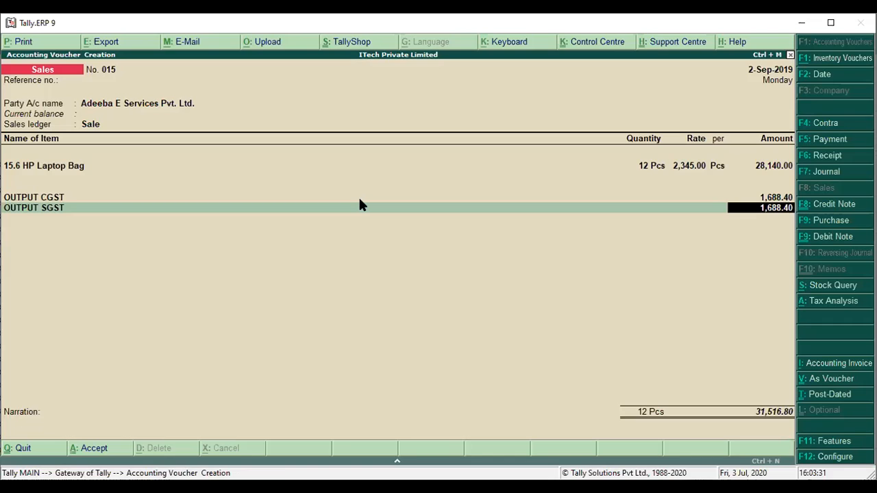
# Preview the voucher's printed tax invoice and examine the company's and buyer's addresses and GST details close up.
pyautogui.hotkey('alt', 'p')
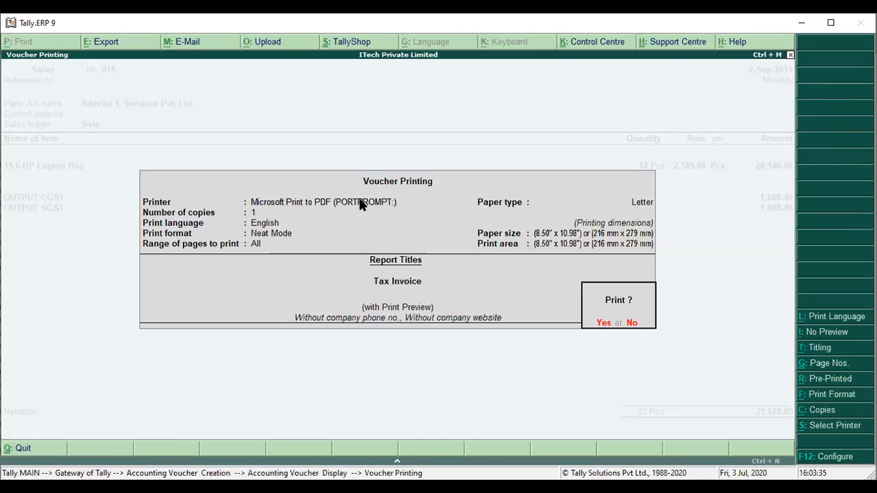
pyautogui.press('Return')
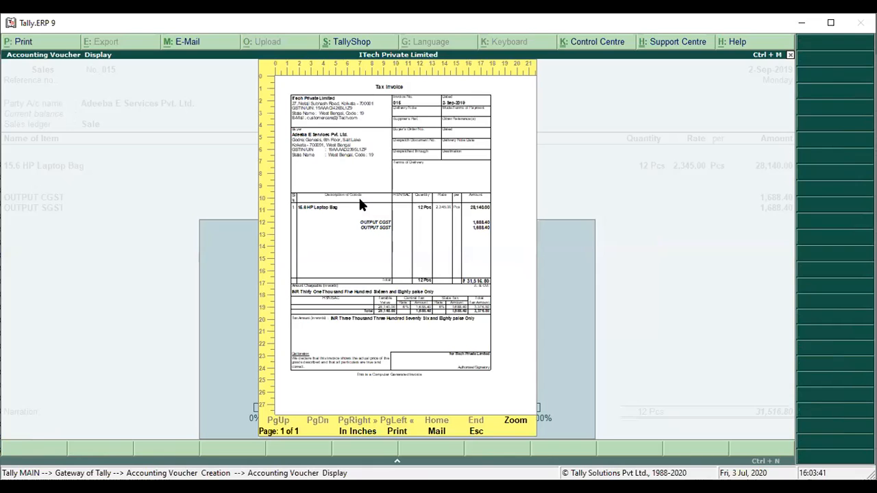
pyautogui.hotkey('alt', 'z')
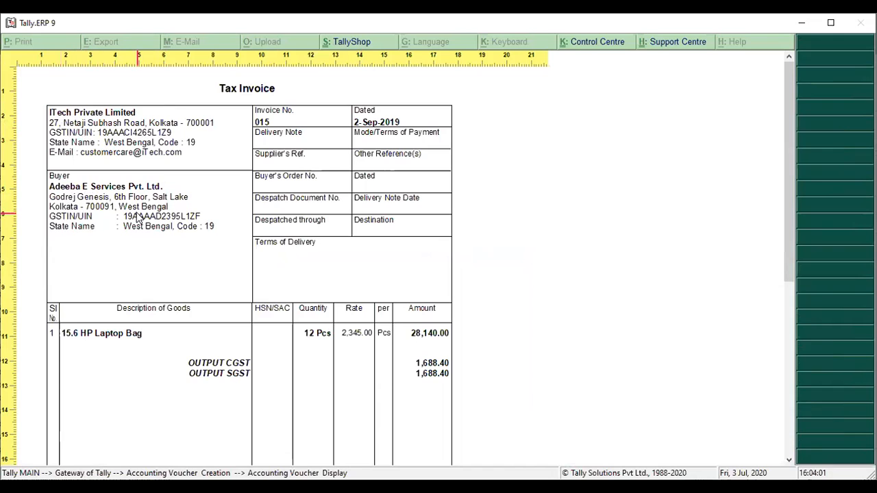
pyautogui.hotkey('alt', 'z')
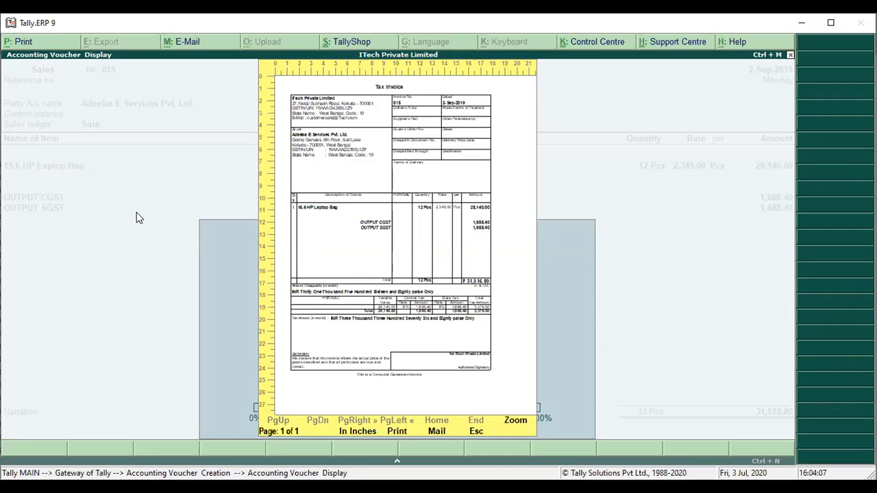
pyautogui.press('Escape')
# Discard the laptop bag sales voucher without saving it and return to a blank sales voucher.
pyautogui.press('Escape')
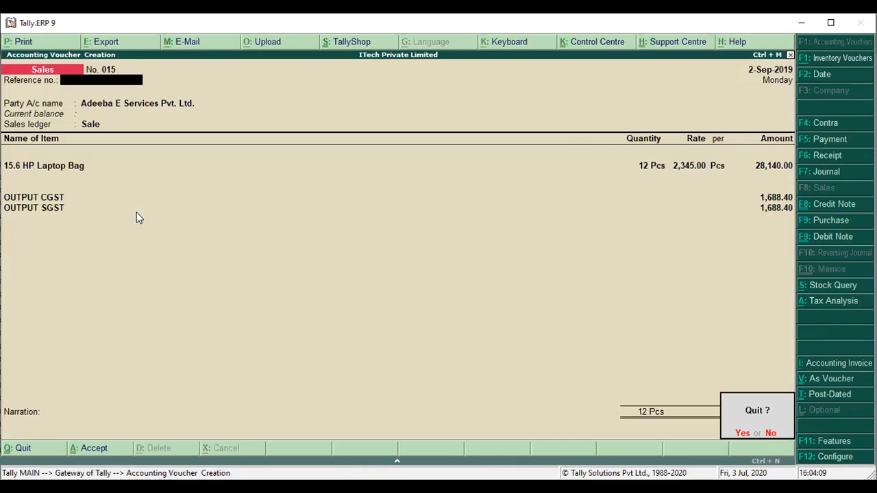
pyautogui.press('y')
pyautogui.press('Return')
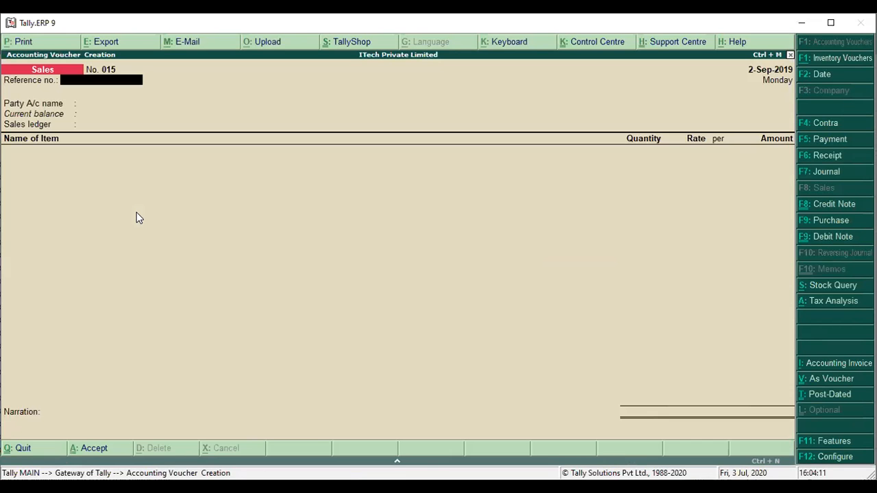
# Choose Adeeba E Services Pvt. Ltd. as the party account again and leave the delivery note, despatch and order details blank.
pyautogui.press('Return')
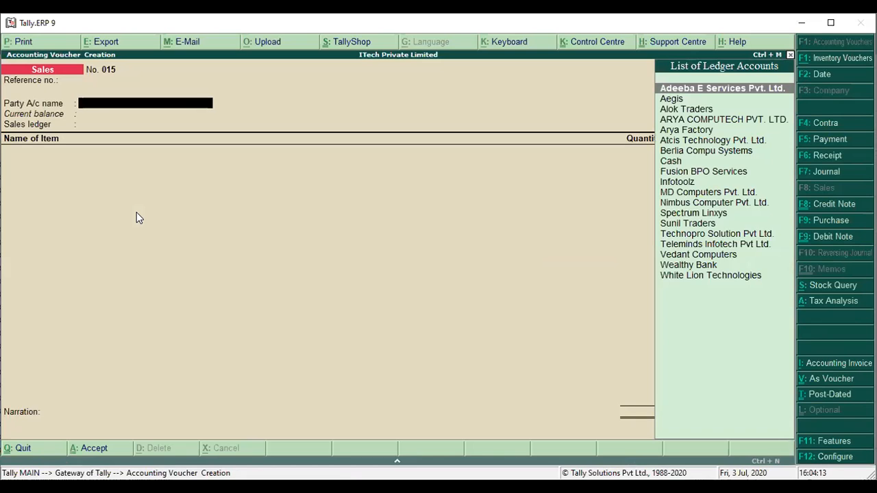
pyautogui.press('Return')
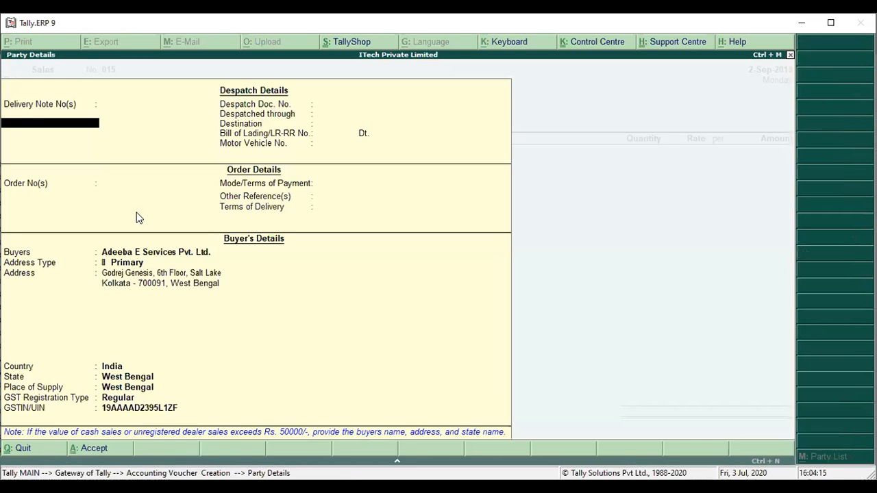
pyautogui.press('Return')
pyautogui.press('Return')
pyautogui.press('Return')
pyautogui.press('Return')
pyautogui.press('Return')
pyautogui.press('Return')
pyautogui.press('Return')
pyautogui.press('Return')
pyautogui.press('Return')
pyautogui.press('Return')
pyautogui.press('Return')
pyautogui.press('Return')
# Choose the Mumbai address type for the buyer and accept the remaining party details with Maharashtra as the state.
pyautogui.press('Down')
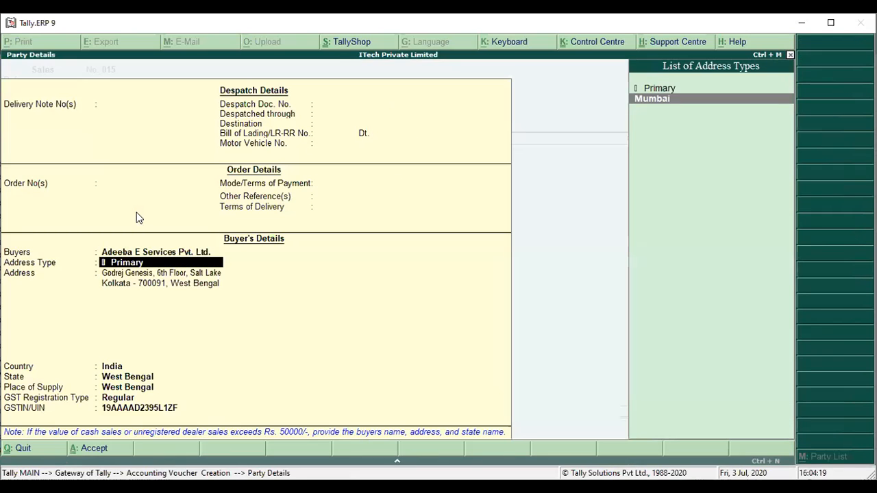
pyautogui.press('Return')
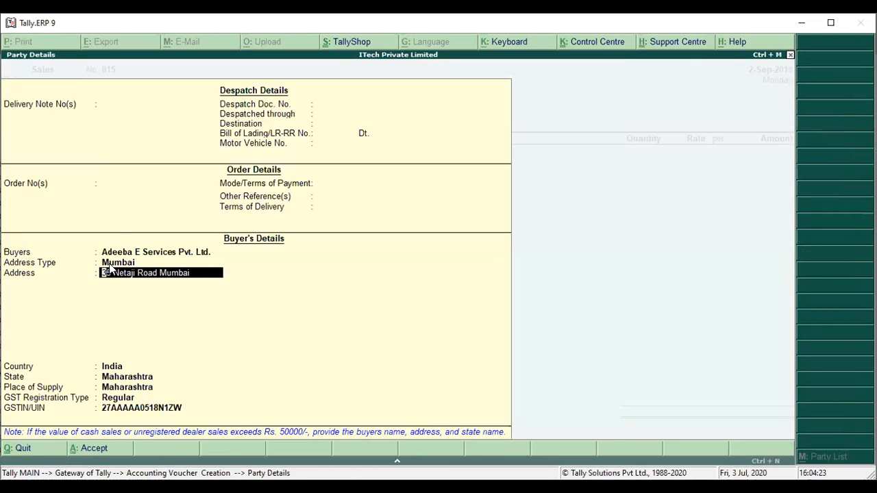
pyautogui.press('Return')
pyautogui.press('Return')
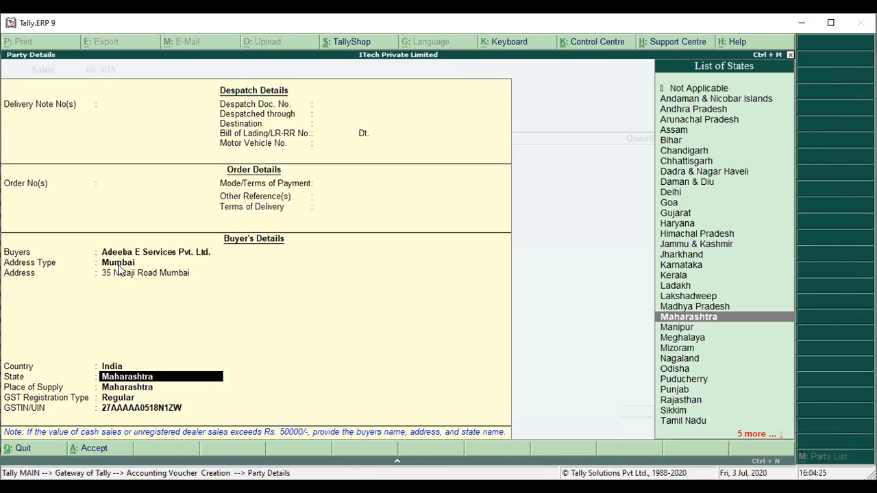
pyautogui.press('Return')
pyautogui.press('Return')
pyautogui.press('Return')
pyautogui.press('Return')
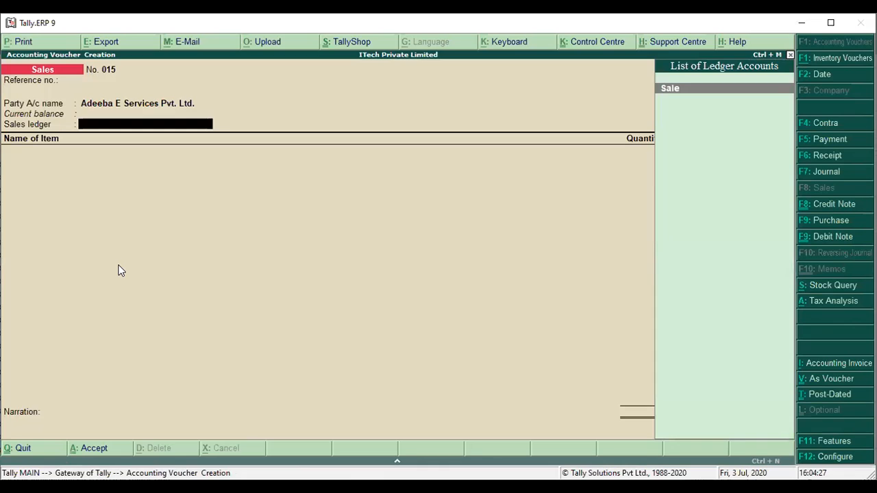
# Select the Sale ledger and enter 13 Pcs of the 15.6 HP Laptop Bag at a rate of 2,345.00.
pyautogui.press('Return')
pyautogui.press('Down')
pyautogui.press('Return')
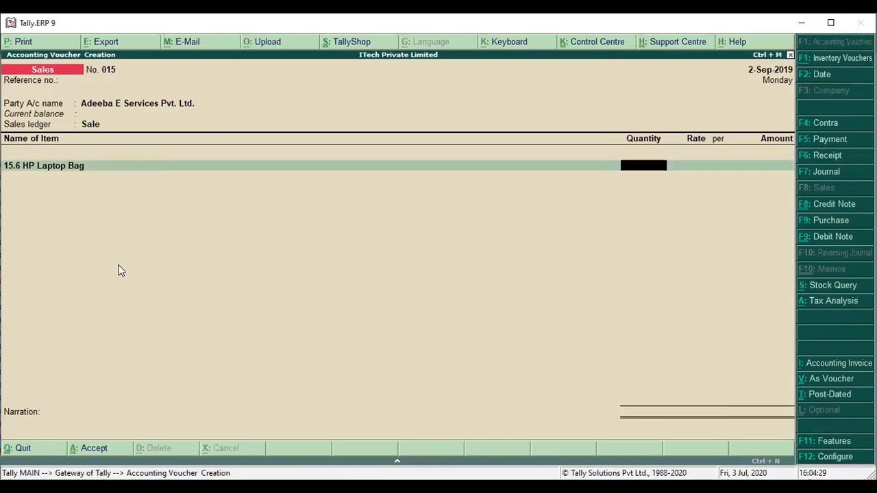
pyautogui.write('13')
pyautogui.press('Return')
pyautogui.press('Return')
pyautogui.press('Return')
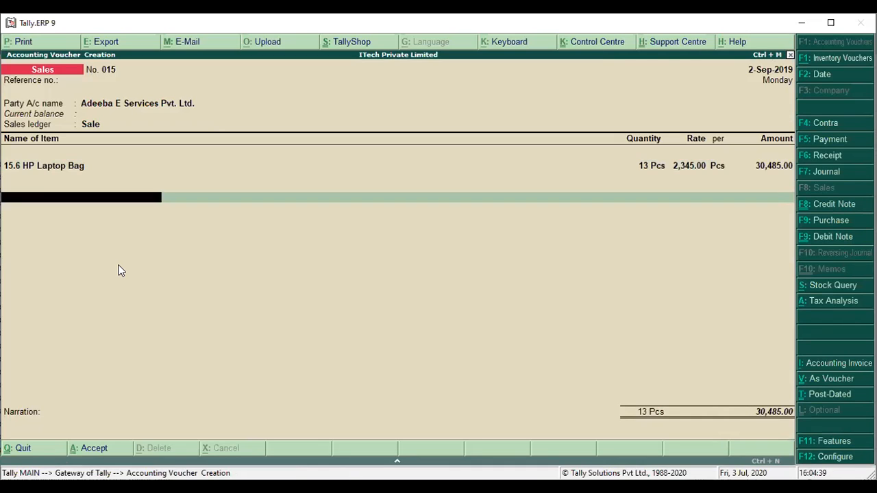
# Start a new ledger named Output Igst from the voucher's tax line and place it under Duties & Taxes.
pyautogui.press('Return')
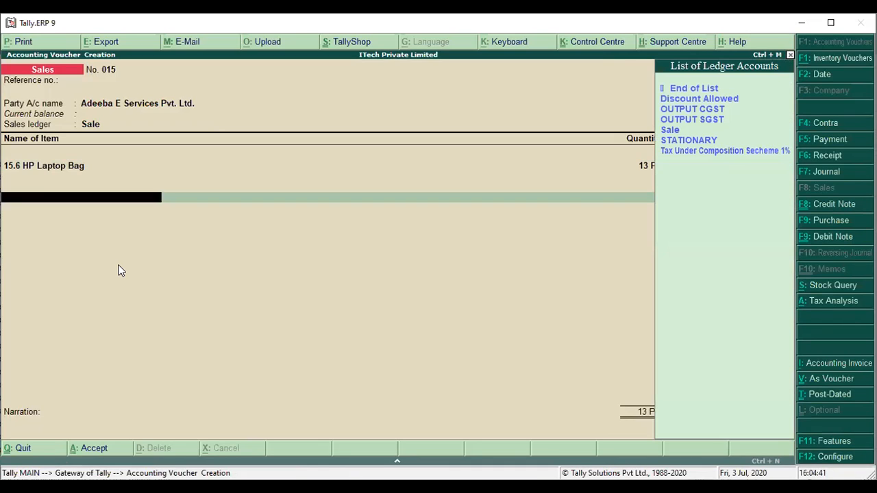
pyautogui.hotkey('alt', 'c')
pyautogui.write('Output Igst')
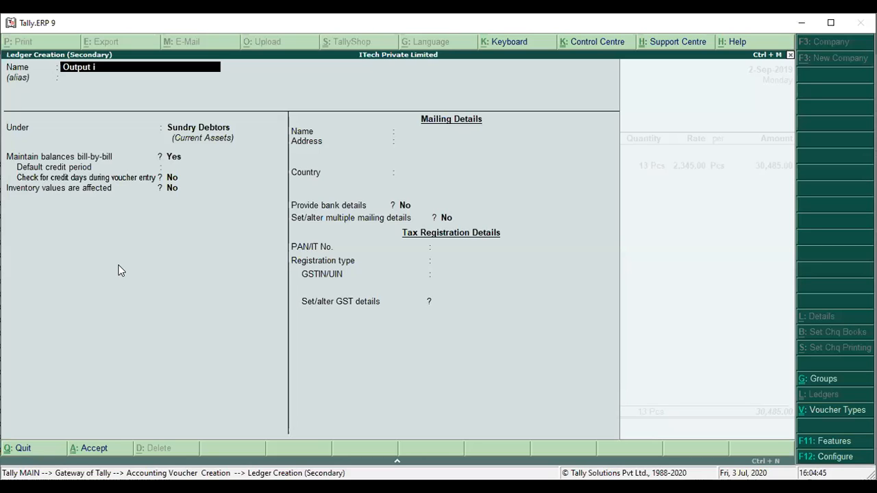
pyautogui.press('Return')
pyautogui.write('D')
pyautogui.press('Down')
pyautogui.press('Down')
pyautogui.press('Down')
pyautogui.press('Return')
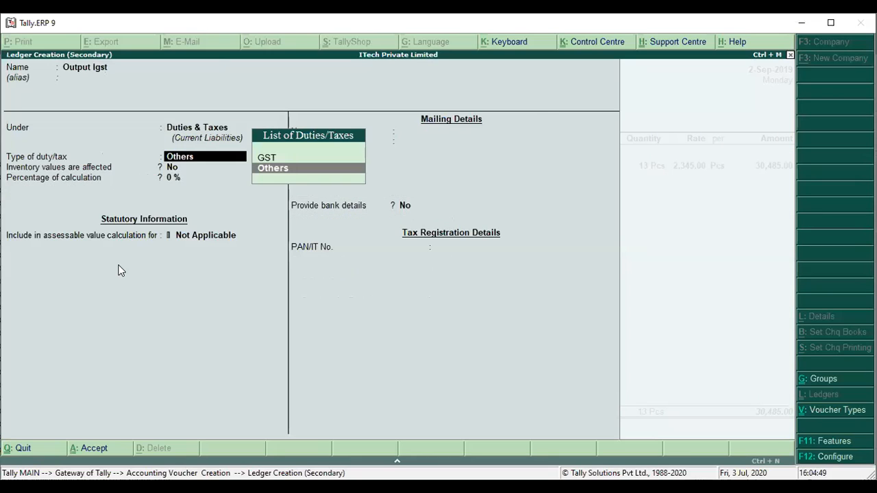
# Set the ledger's duty type to GST and tax type to Integrated Tax, save it and apply it to the voucher.
pyautogui.press('Up')
pyautogui.press('Return')
pyautogui.press('Down')
pyautogui.press('Down')
pyautogui.press('Return')
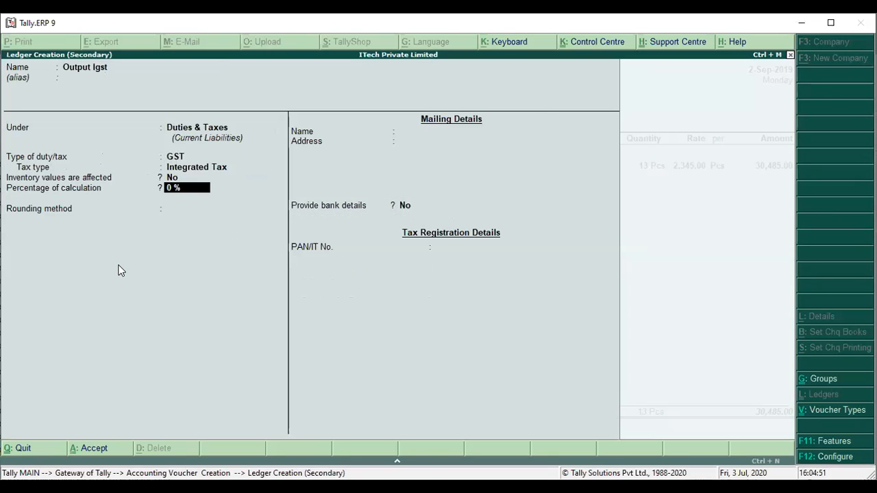
pyautogui.press('Return')
pyautogui.press('Return')
pyautogui.press('Return')
pyautogui.press('Return')
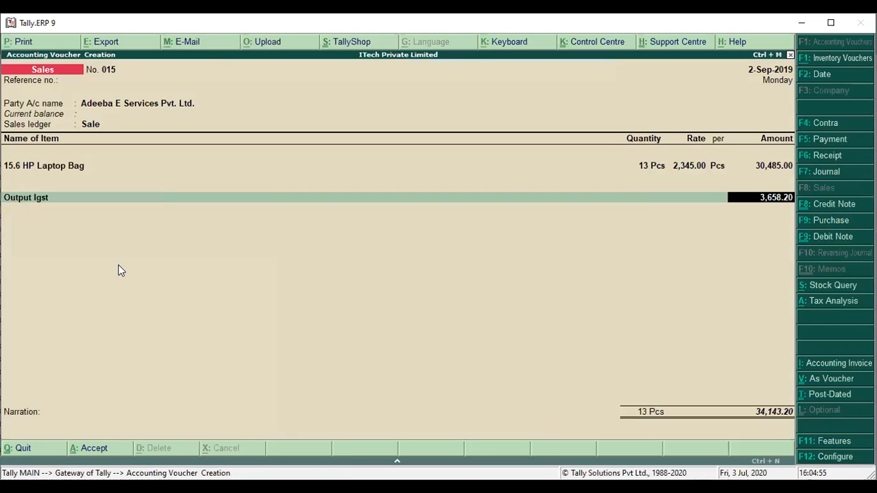
# Preview the tax invoice close up and examine the company's and buyer's addresses, GST details and integrated tax line.
pyautogui.hotkey('alt', 'p')
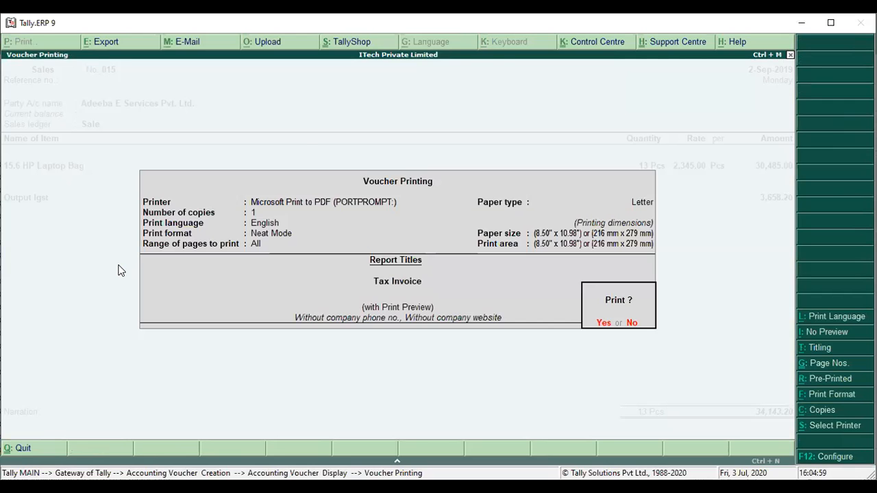
pyautogui.press('Return')
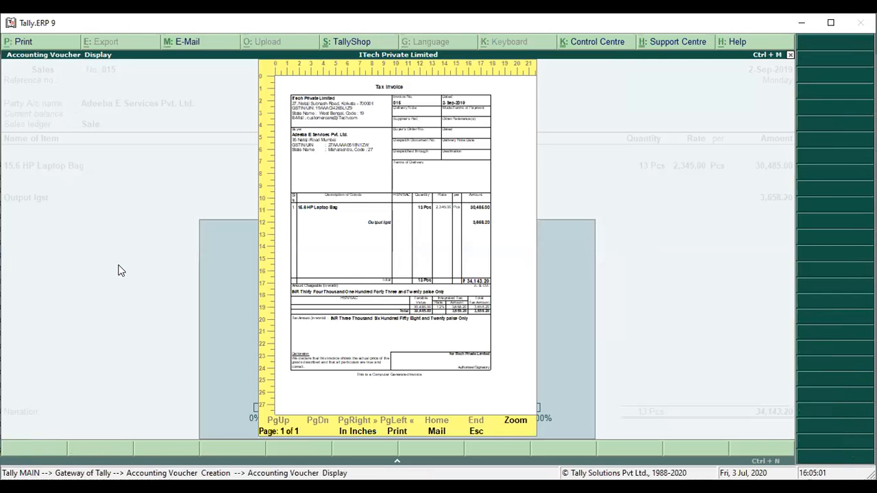
pyautogui.hotkey('alt', 'z')
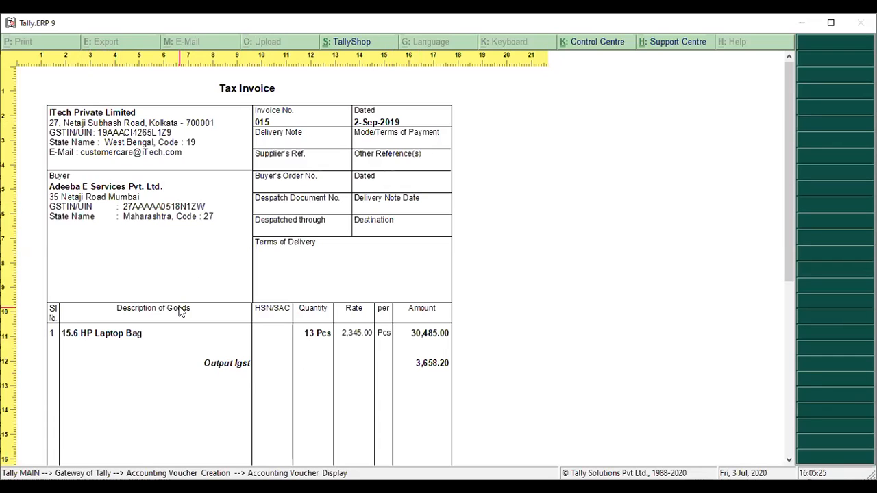
pyautogui.press('Escape')
pyautogui.press('Escape')
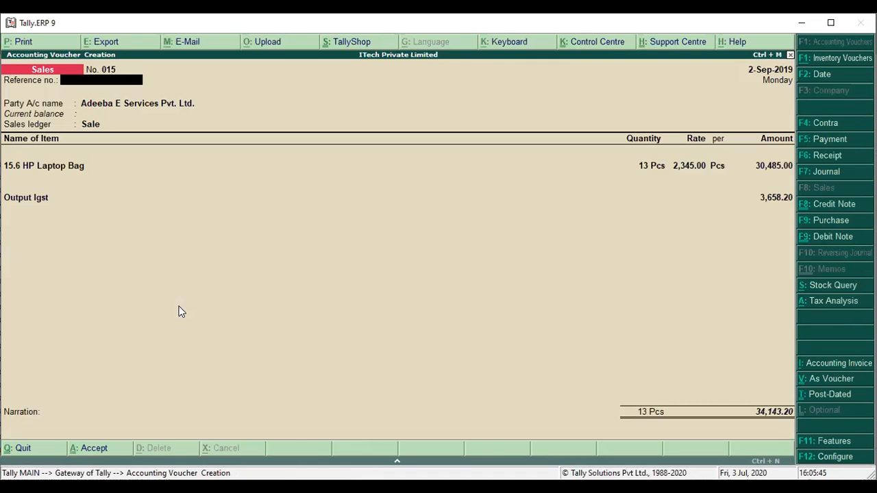
# In the voucher's print titling options, set the company address to print to GORAKHPUR and keep the other settings.
pyautogui.hotkey('alt', 'p')
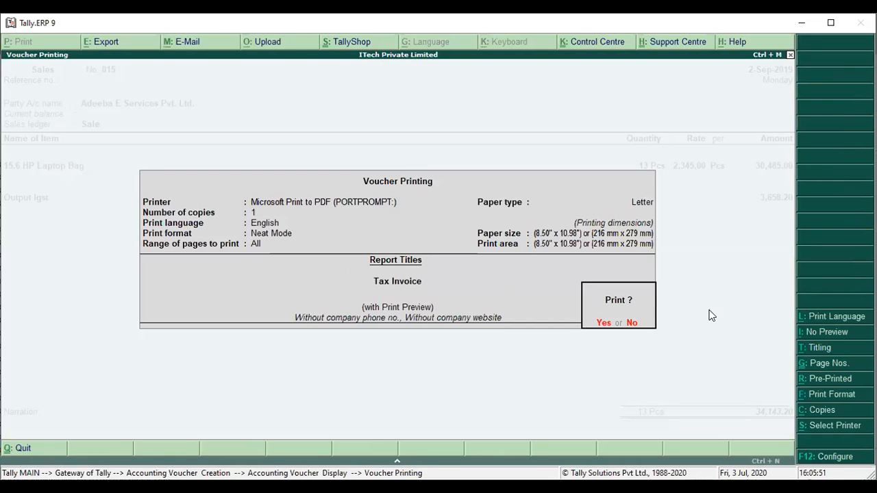
pyautogui.click(803, 359)
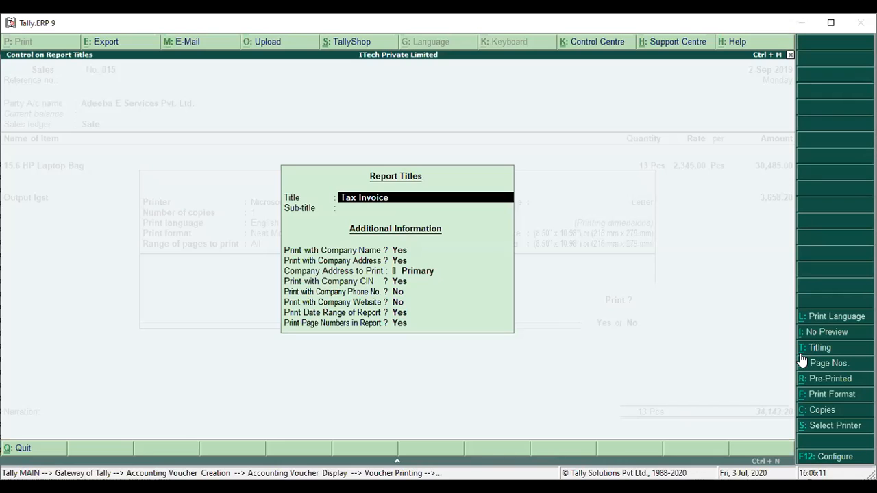
pyautogui.press('Return')
pyautogui.press('Return')
pyautogui.press('Return')
pyautogui.press('Return')
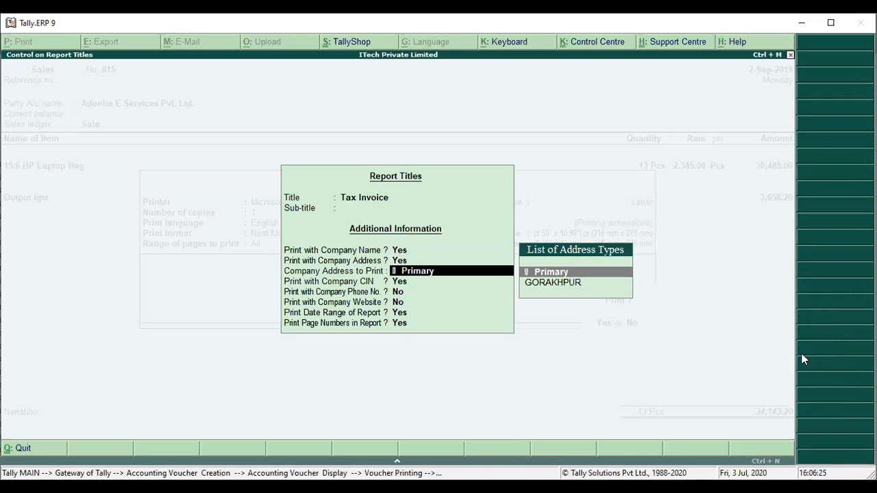
pyautogui.press('Down')
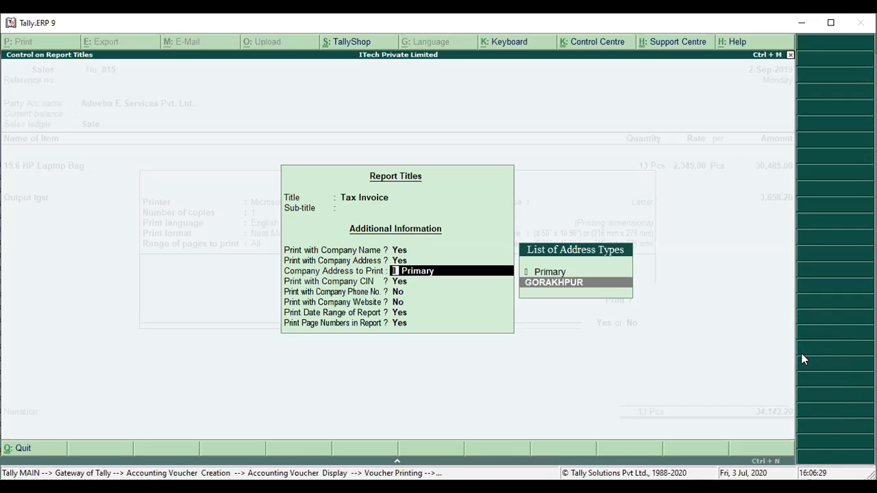
pyautogui.press('Return')
pyautogui.press('Return')
pyautogui.press('Return')
pyautogui.press('Return')
pyautogui.press('Return')
pyautogui.press('Return')
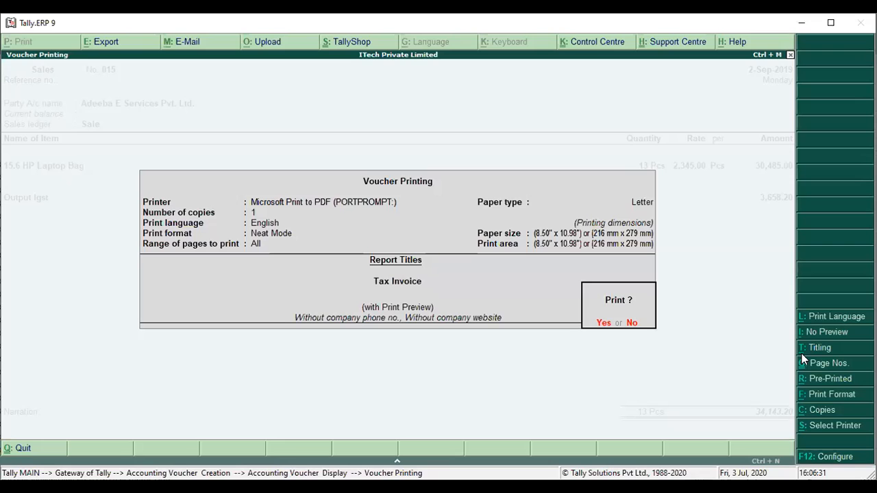
# Preview the tax invoice with the Gorakhpur company address, check both parties' details close up and return to the voucher.
pyautogui.press('Return')
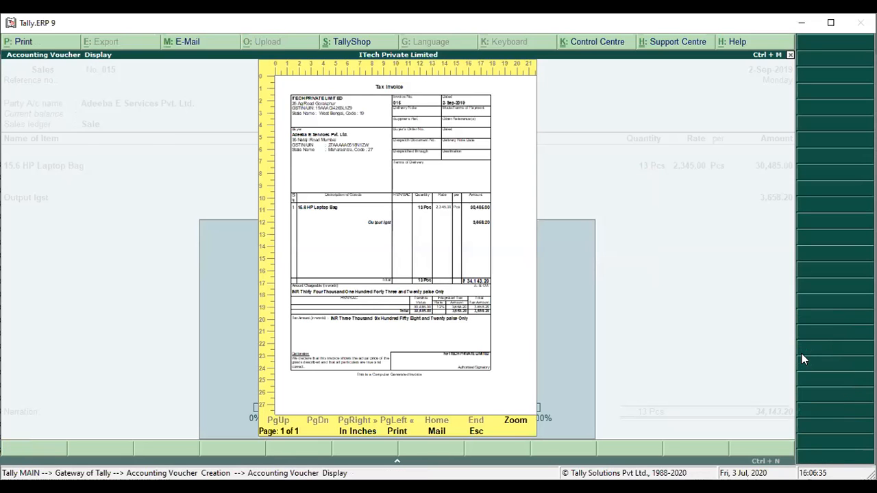
pyautogui.hotkey('alt', 'z')
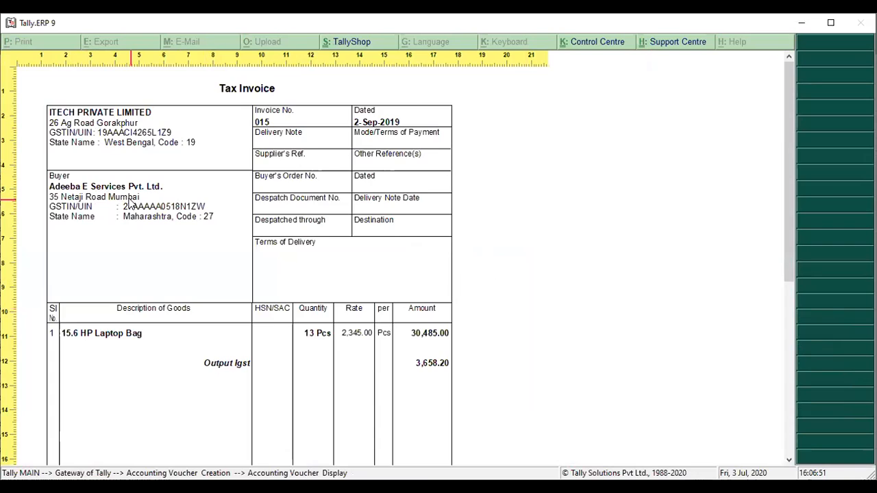
pyautogui.press('Escape')
pyautogui.press('Escape')
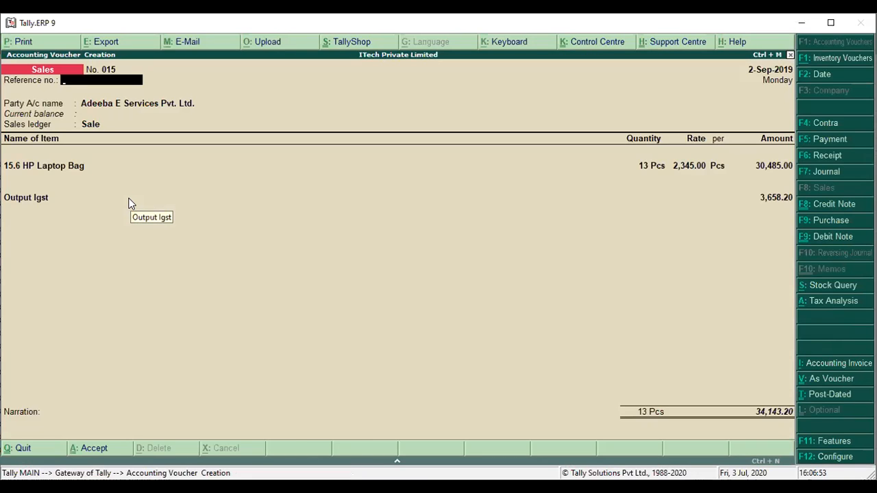